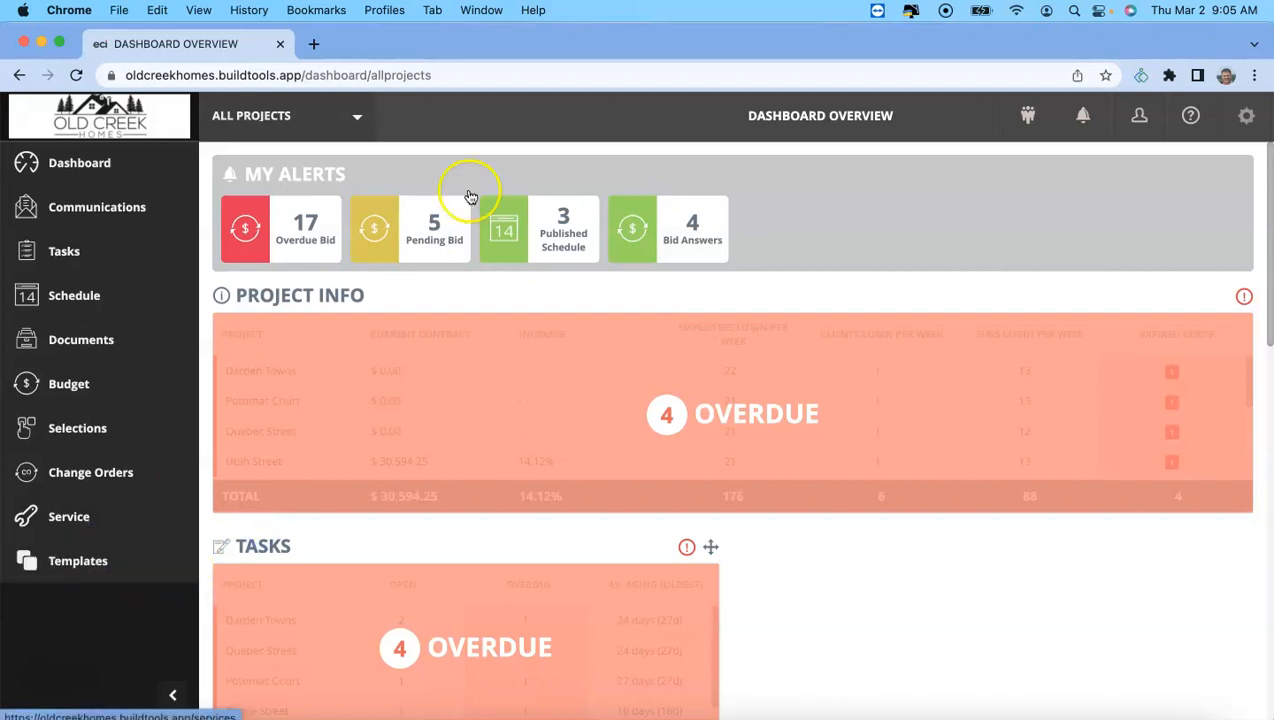
Open the working schedule of the Single Family Template project and collapse the navigation sidebar
left_click(358, 119)
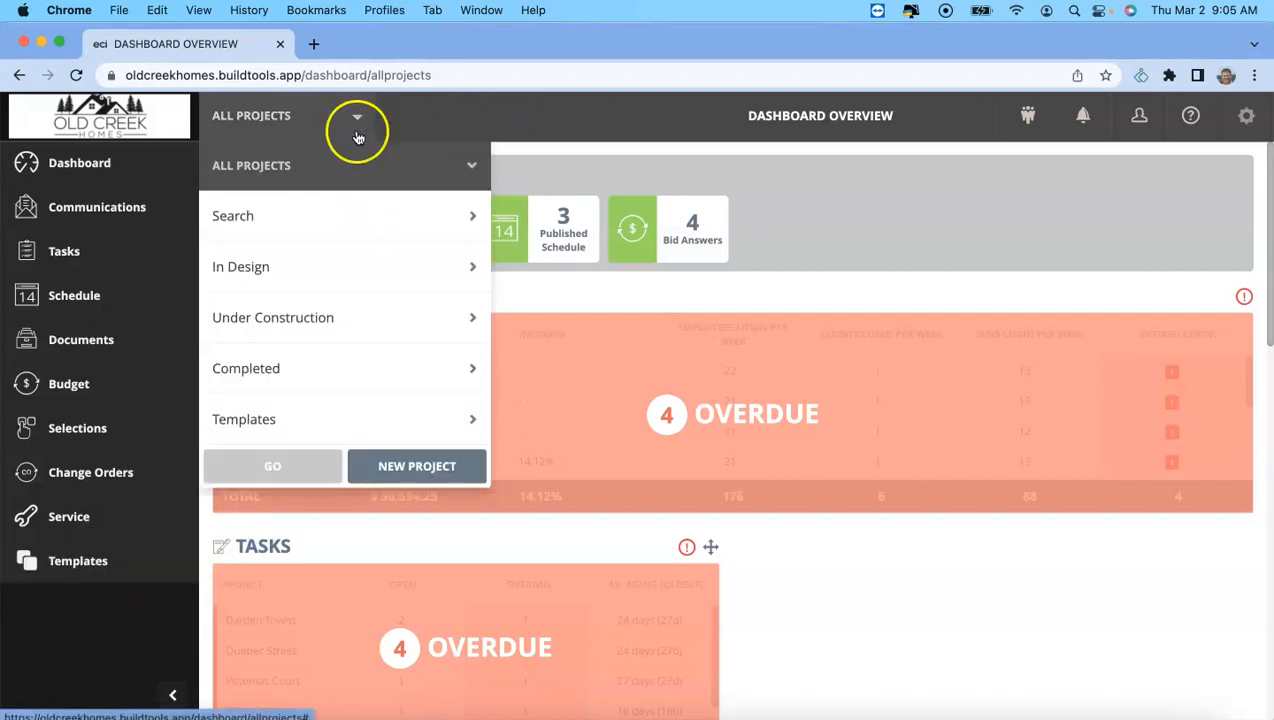
left_click(474, 419)
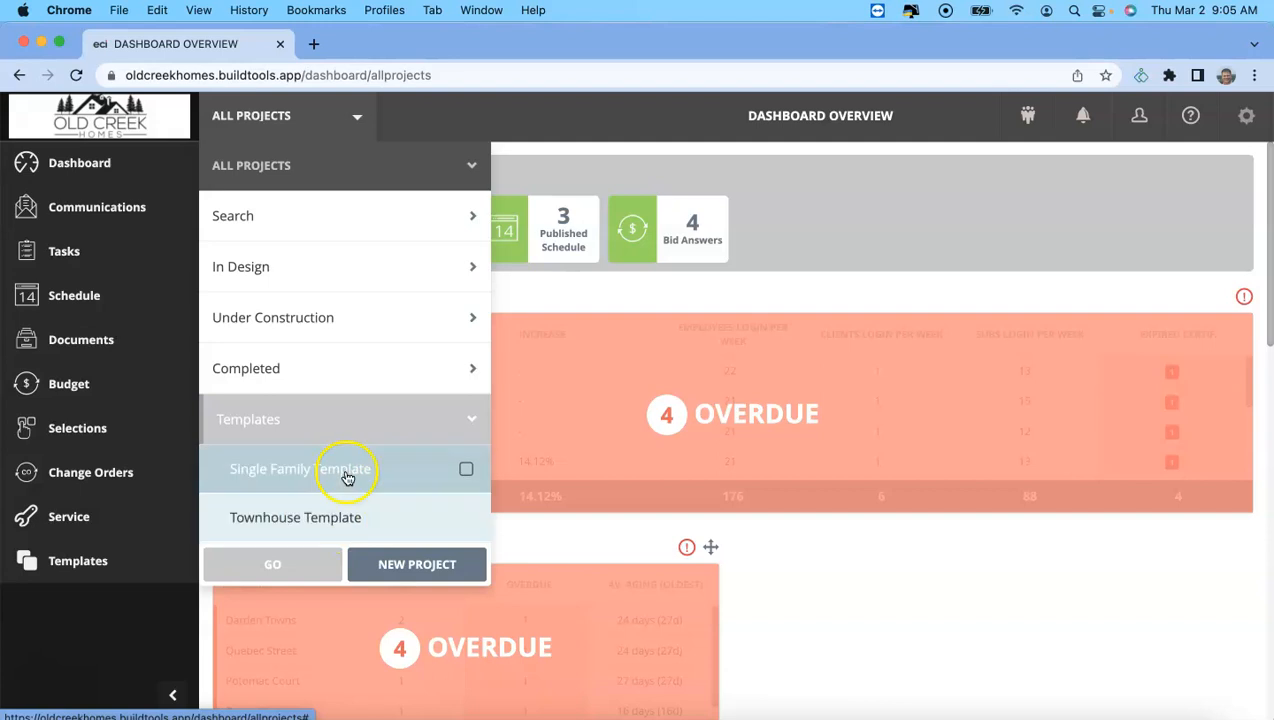
left_click(323, 473)
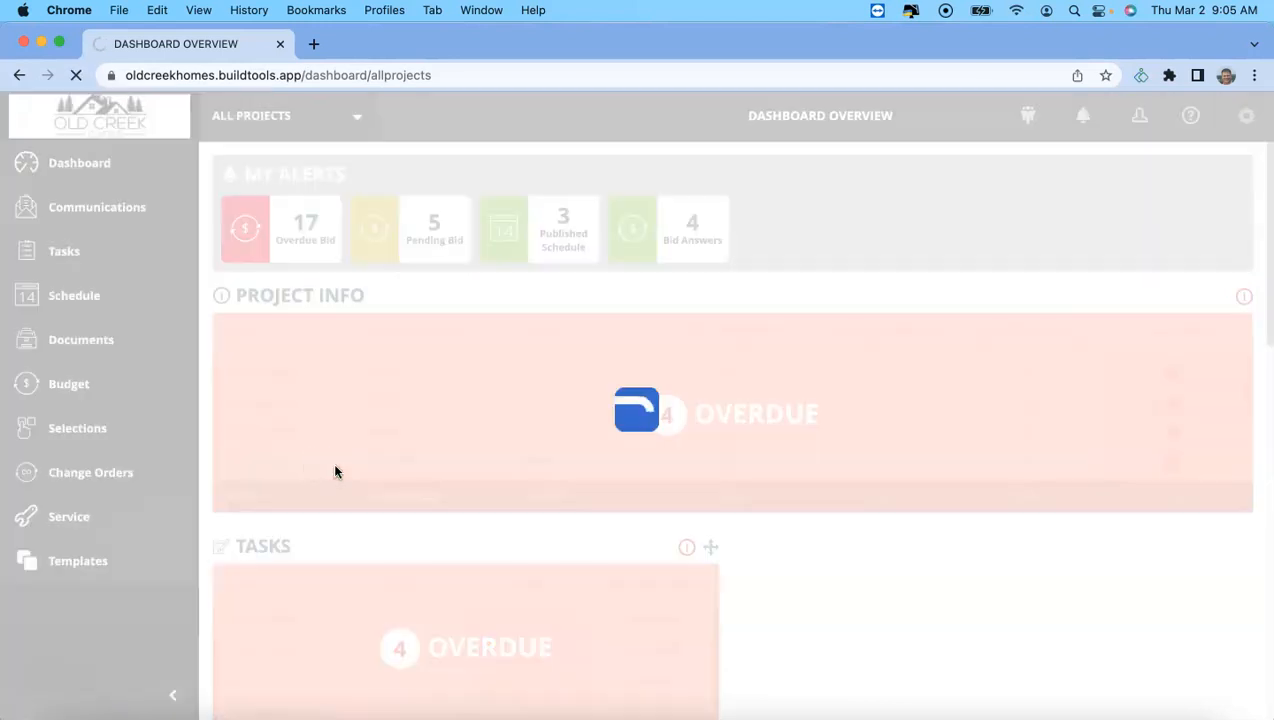
left_click(82, 297)
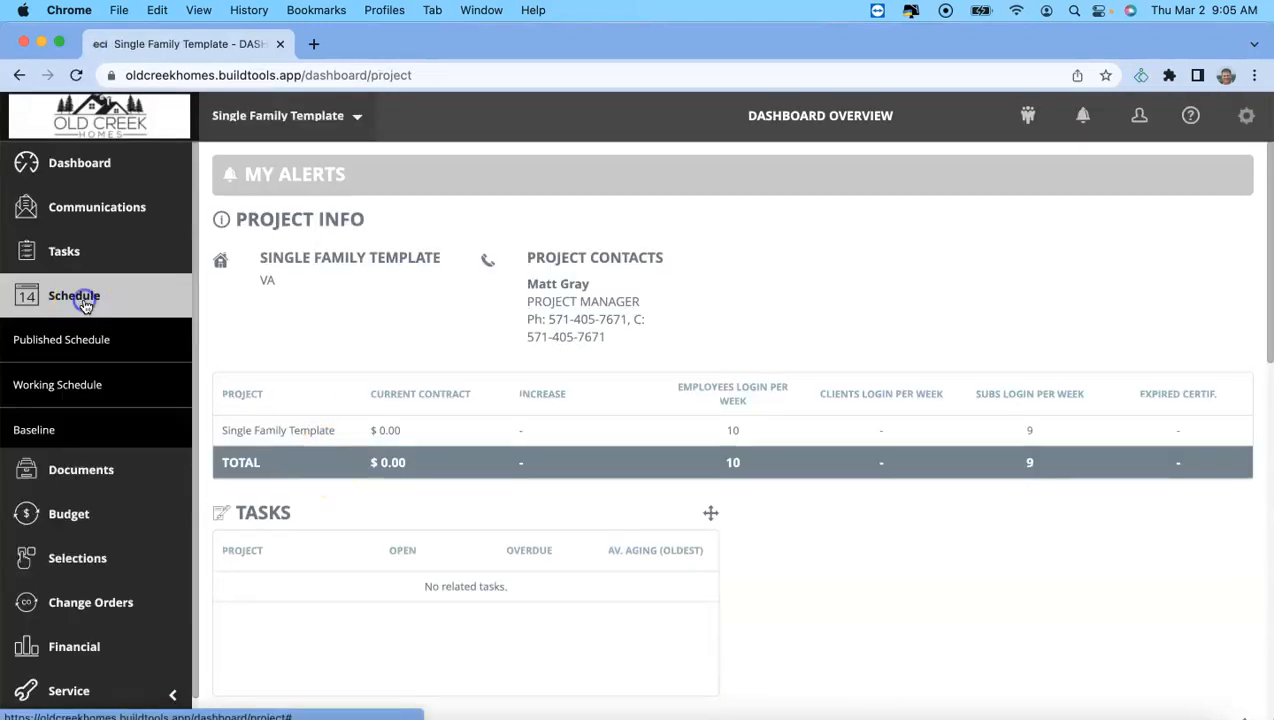
left_click(85, 379)
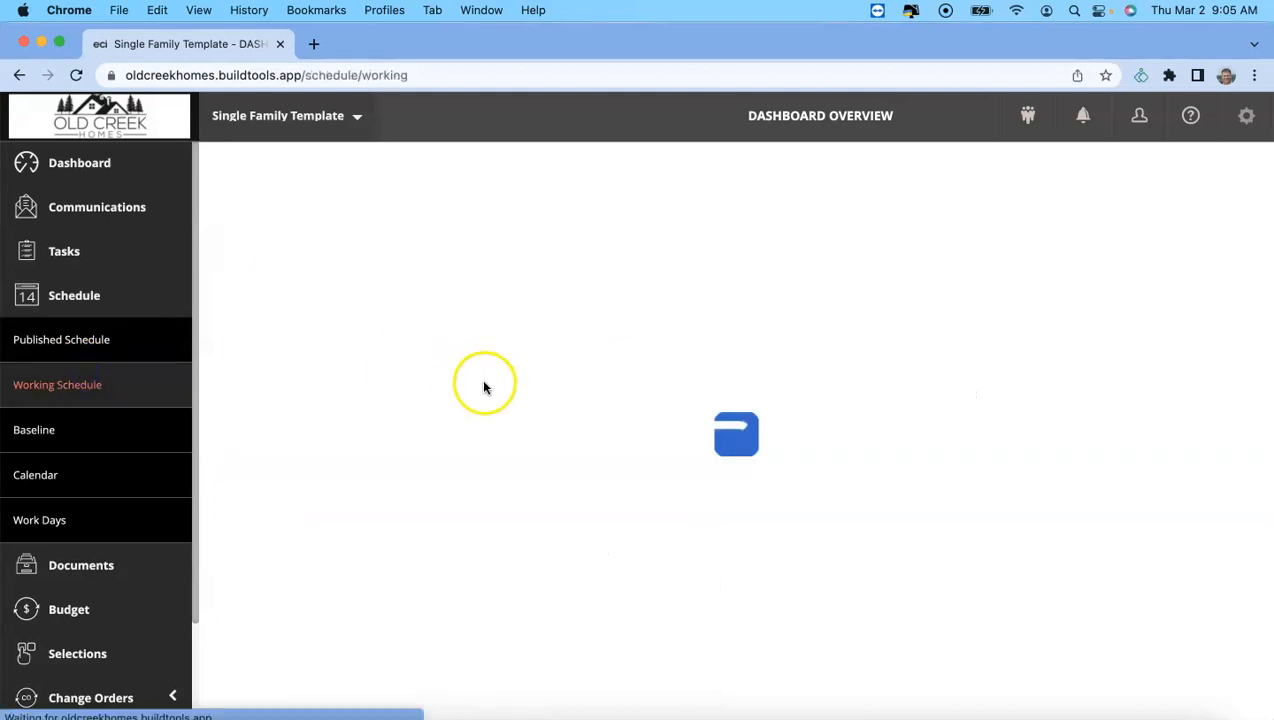
left_click(171, 695)
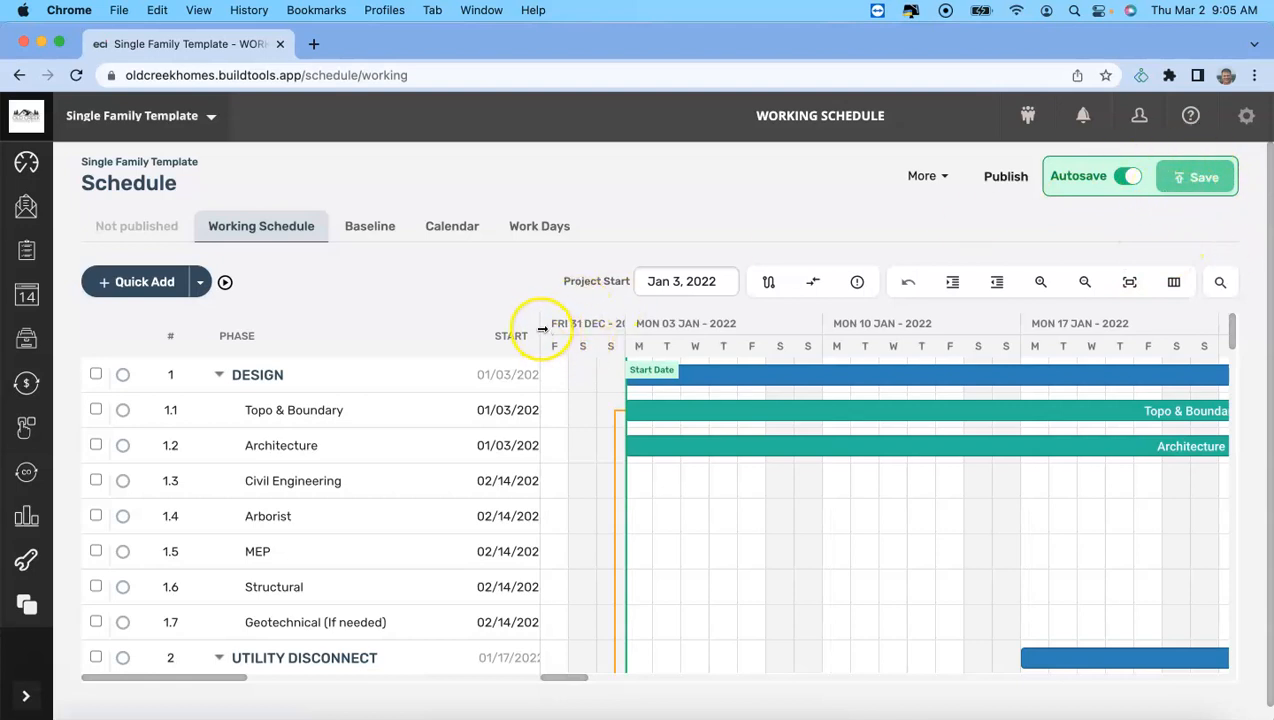
Hide the Constraint Type, Constraint Date, % Actual, % Done, Links, Comments, Notes and Attachments columns, and widen the phase table past the Finish column
left_click(1176, 284)
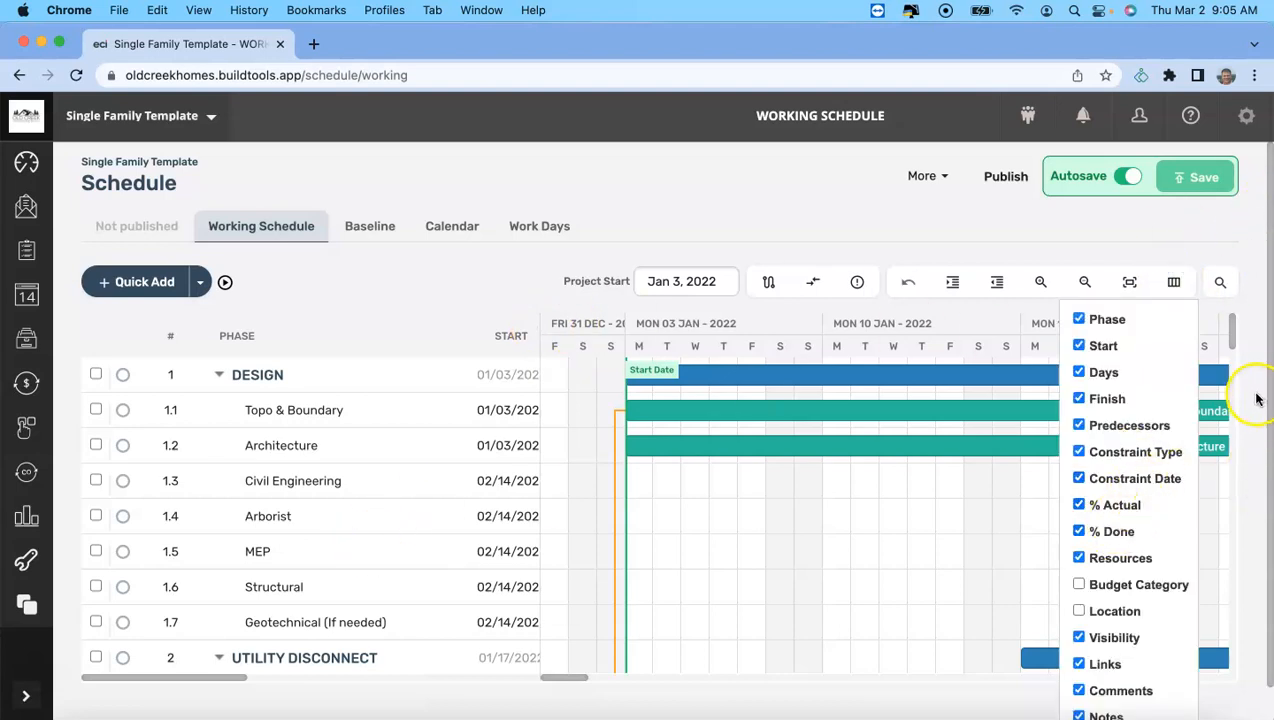
left_click_drag(1268, 355, 1260, 430)
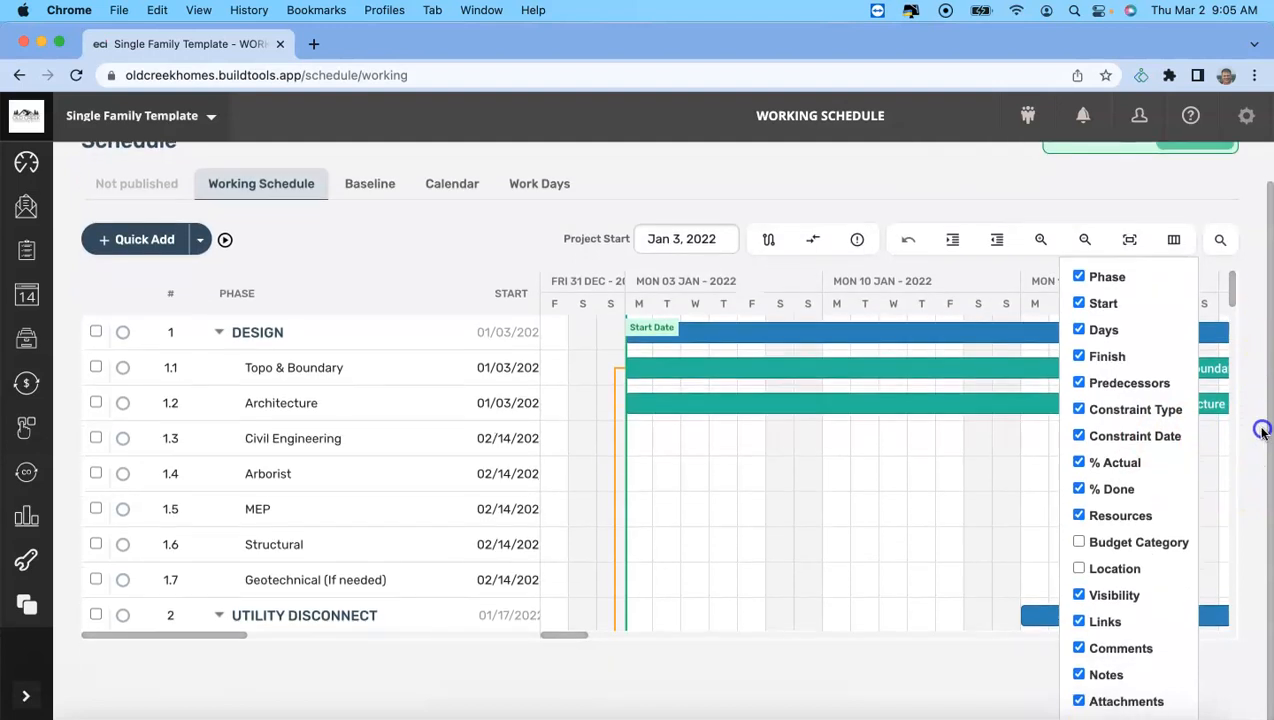
left_click(1105, 676)
left_click(1103, 648)
left_click(1104, 621)
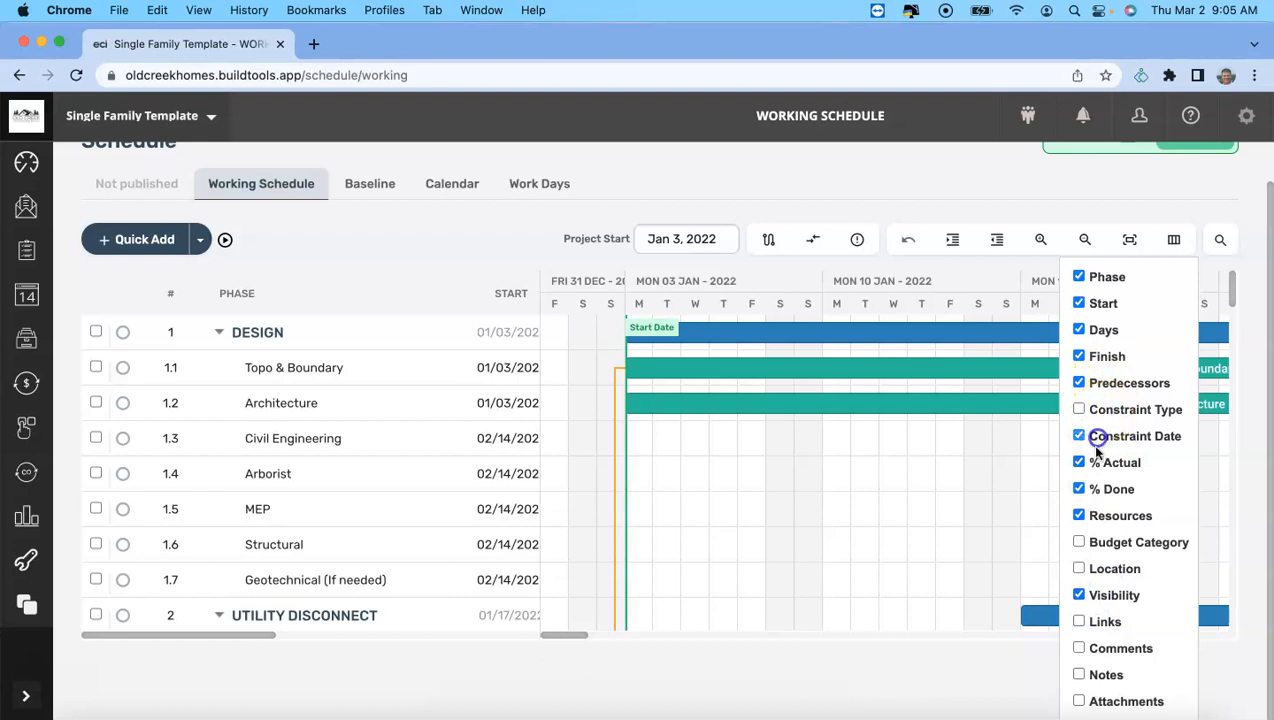
left_click(685, 162)
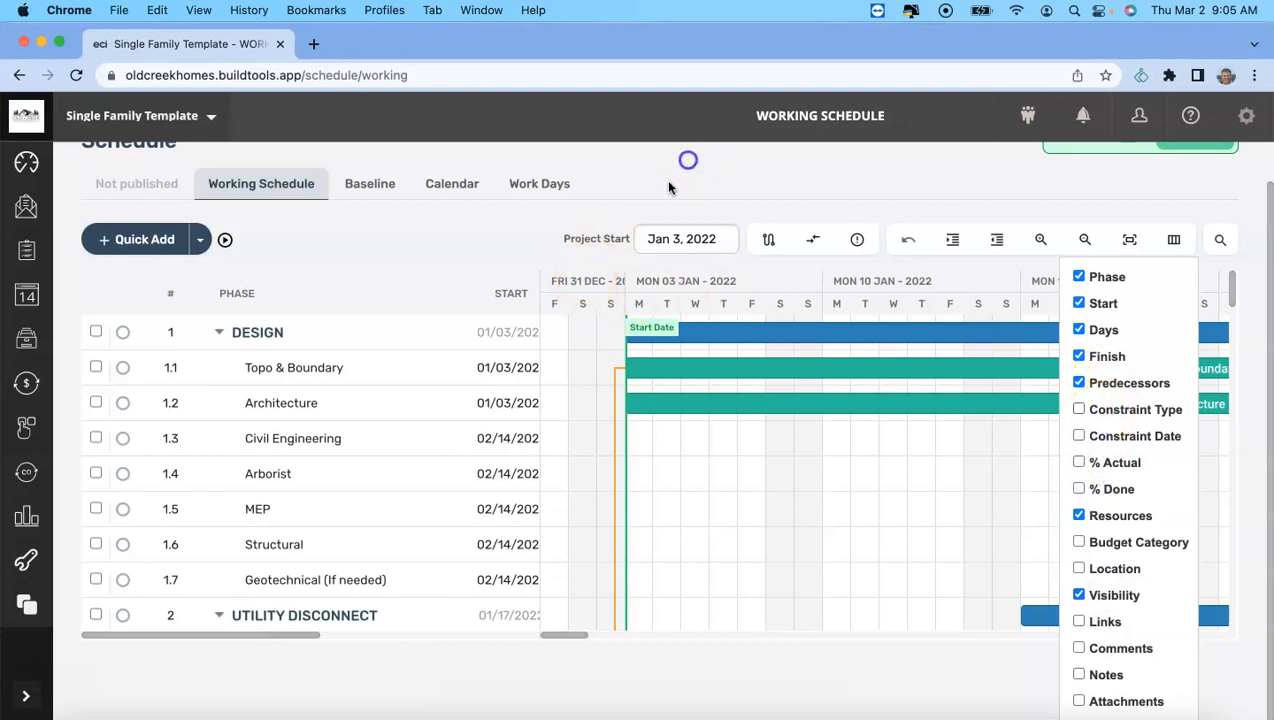
left_click(748, 307)
left_click_drag(748, 307, 691, 304)
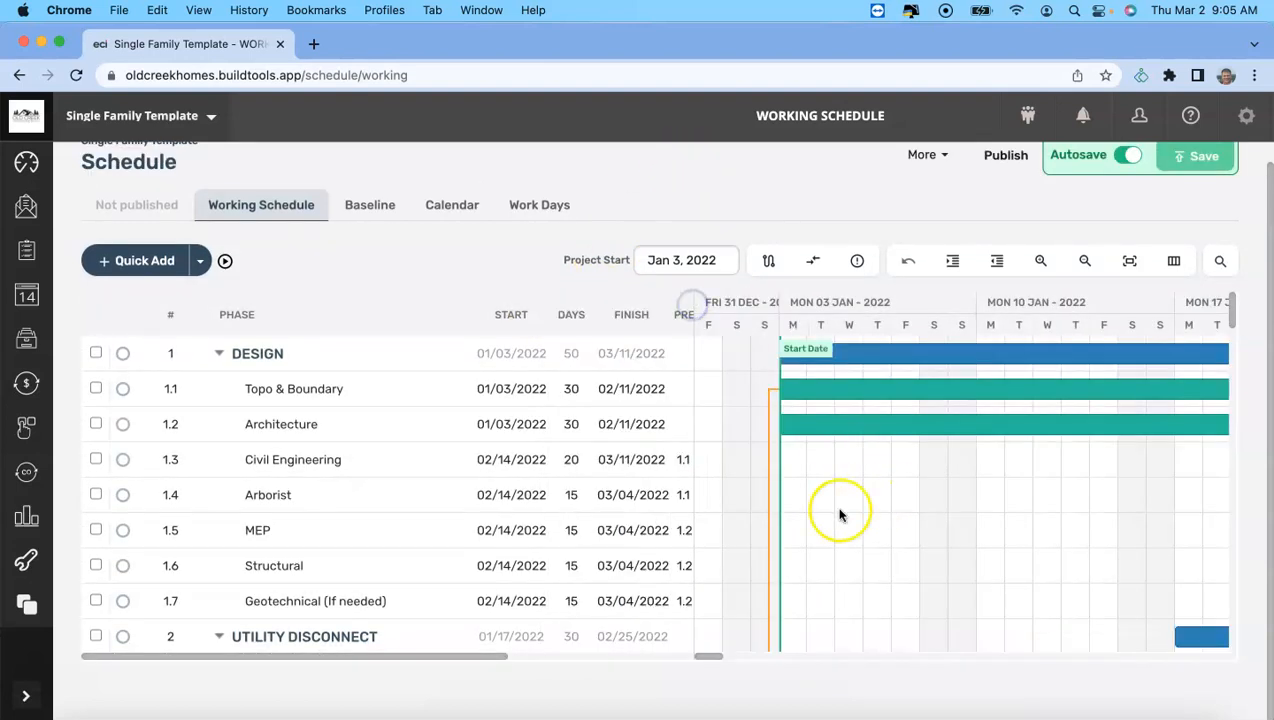
Collapse all the main schedule phases from DESIGN through CONSTRUCTION
left_click(219, 353)
left_click(215, 388)
left_click(216, 424)
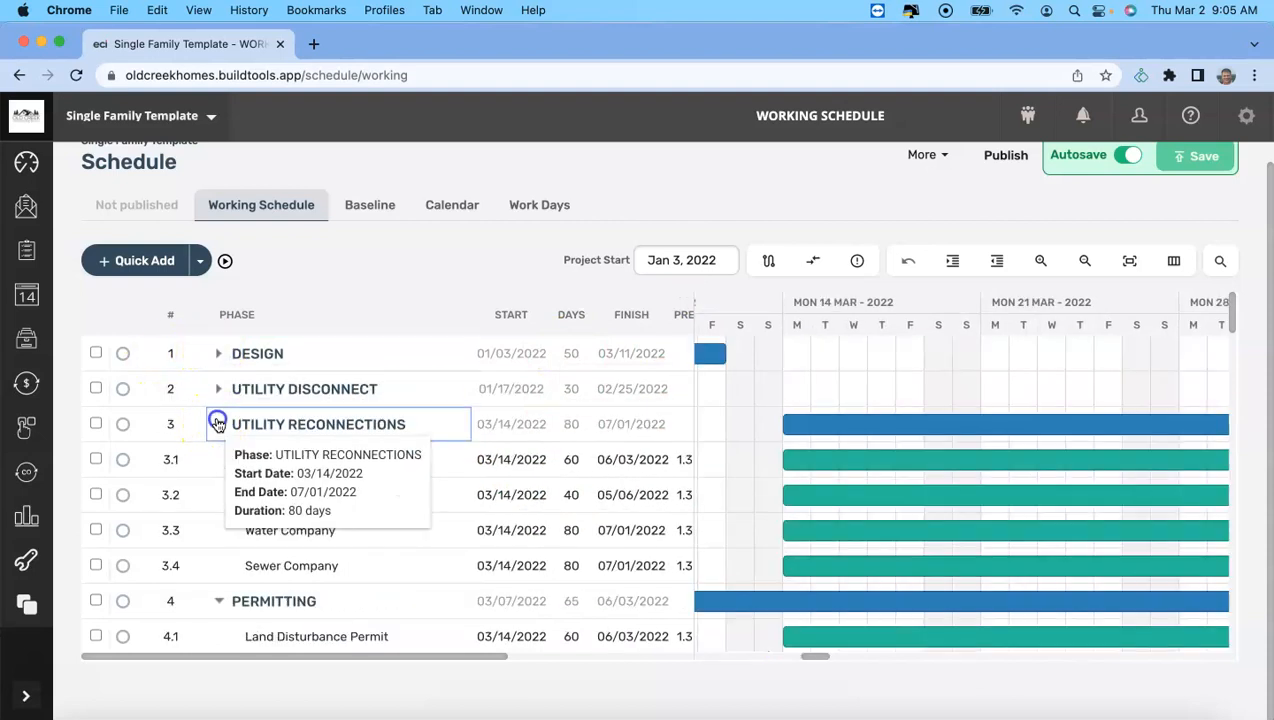
left_click(217, 462)
left_click(219, 495)
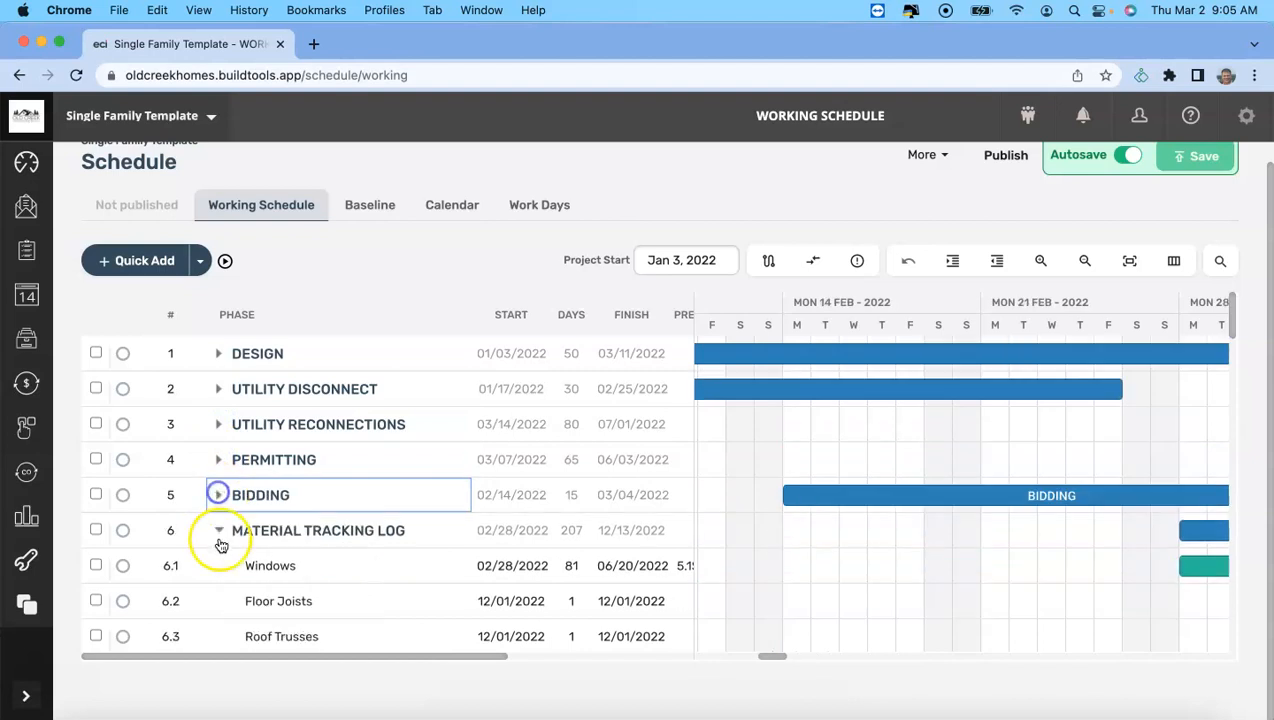
left_click(218, 530)
left_click(218, 565)
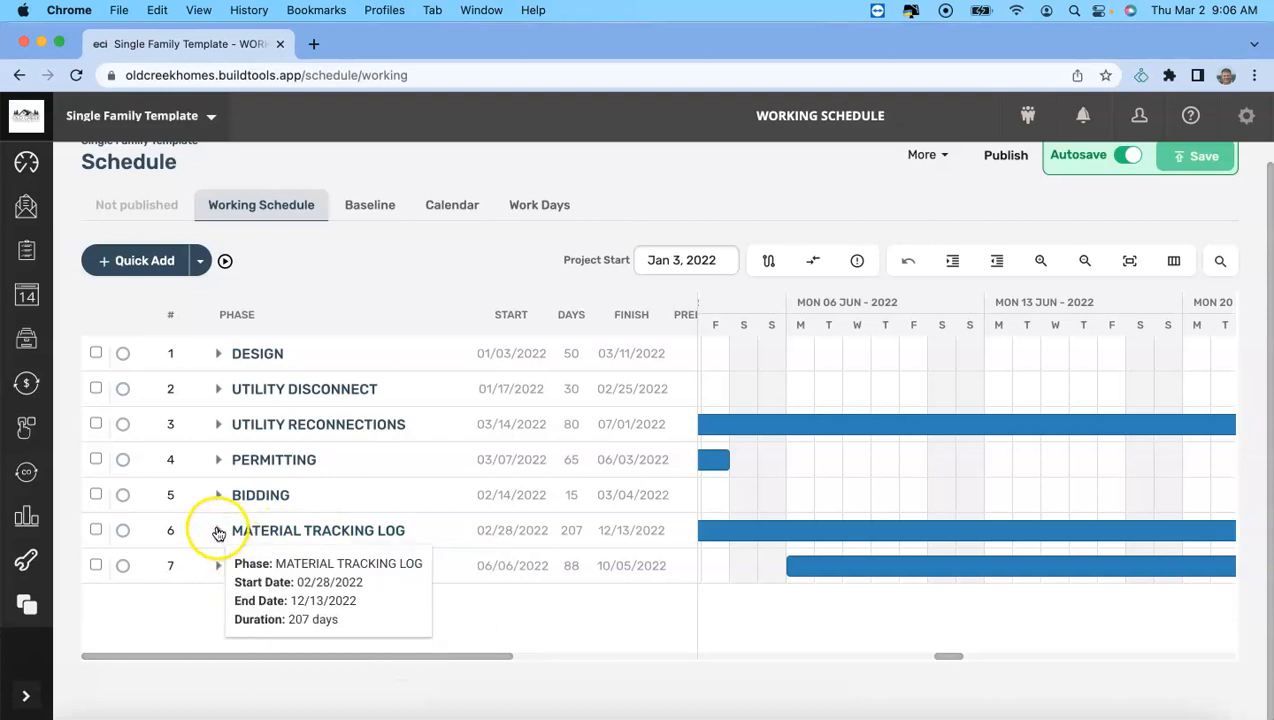
Expand the MATERIAL TRACKING LOG phase to review its items, and collapse it again
left_click(218, 530)
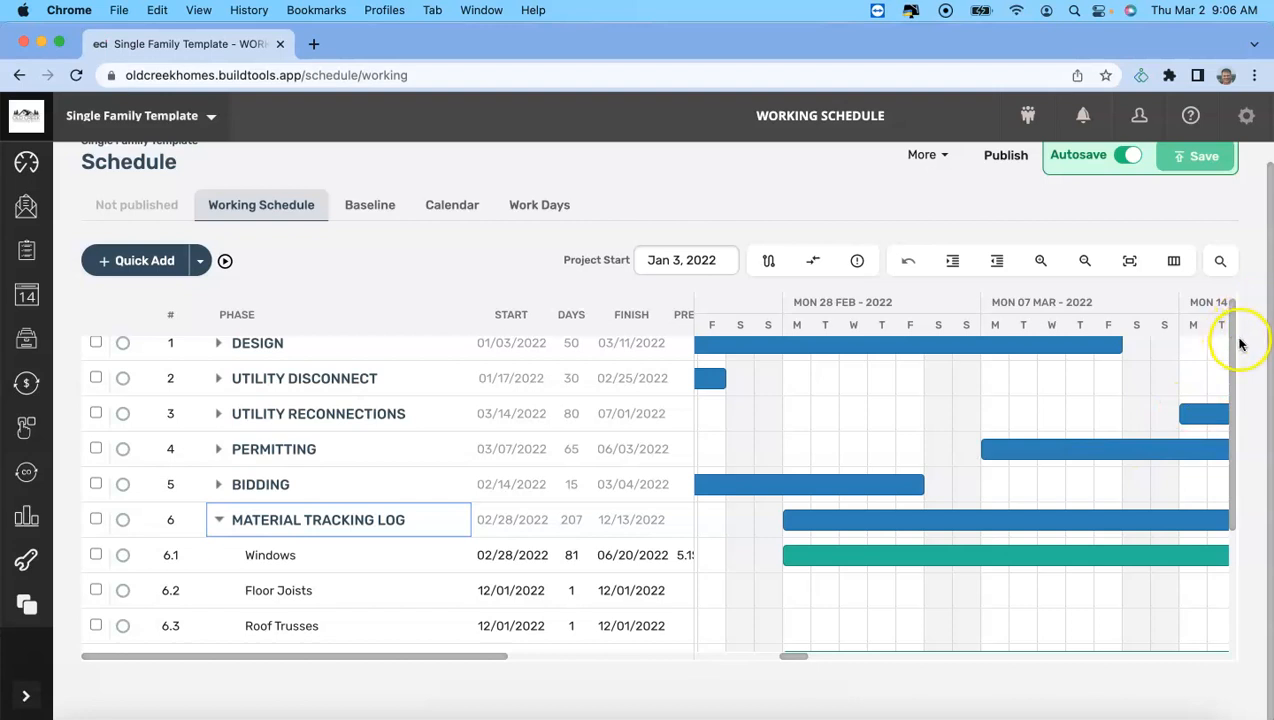
left_click_drag(1231, 316, 1217, 429)
mouse_move(280, 393)
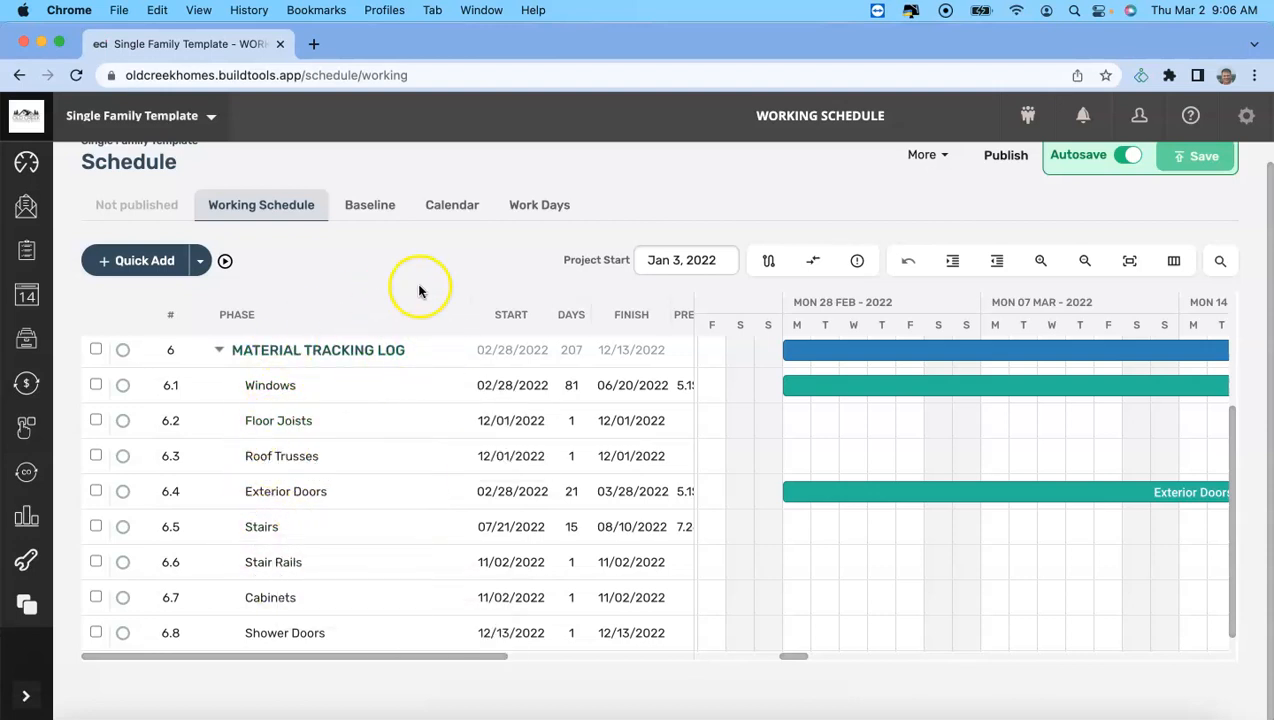
mouse_move(220, 355)
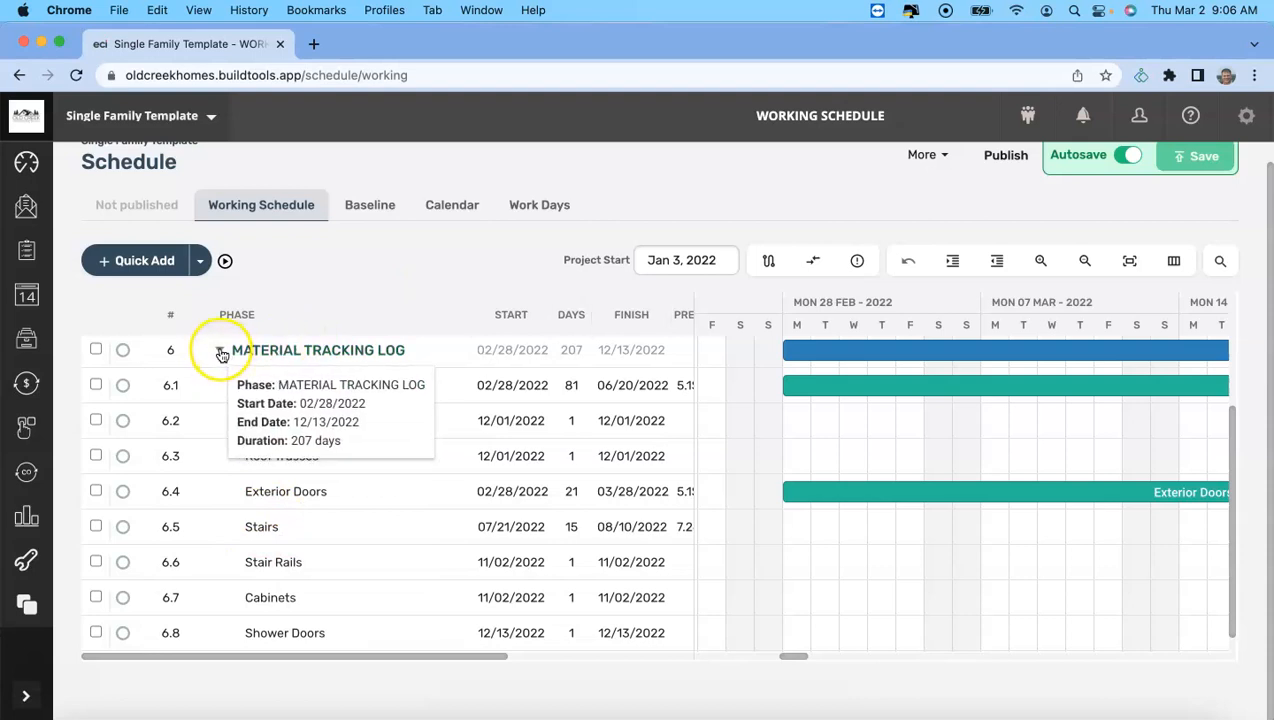
left_click(221, 352)
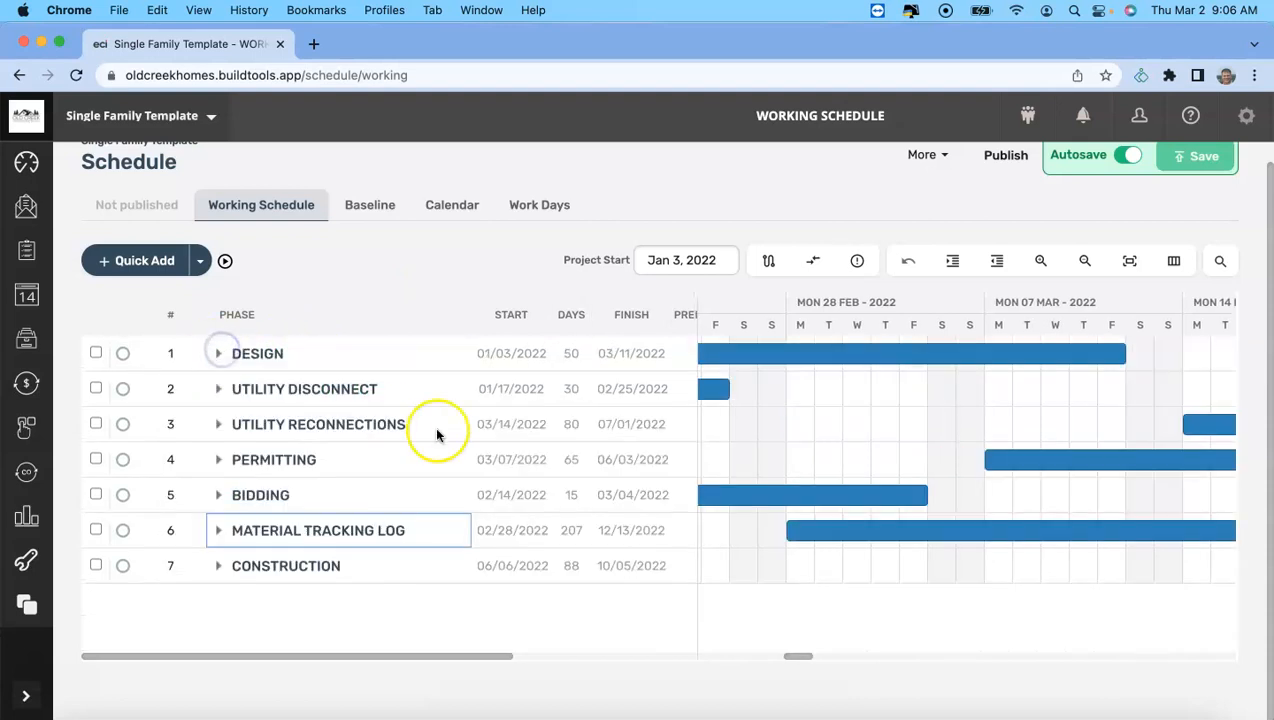
mouse_move(248, 345)
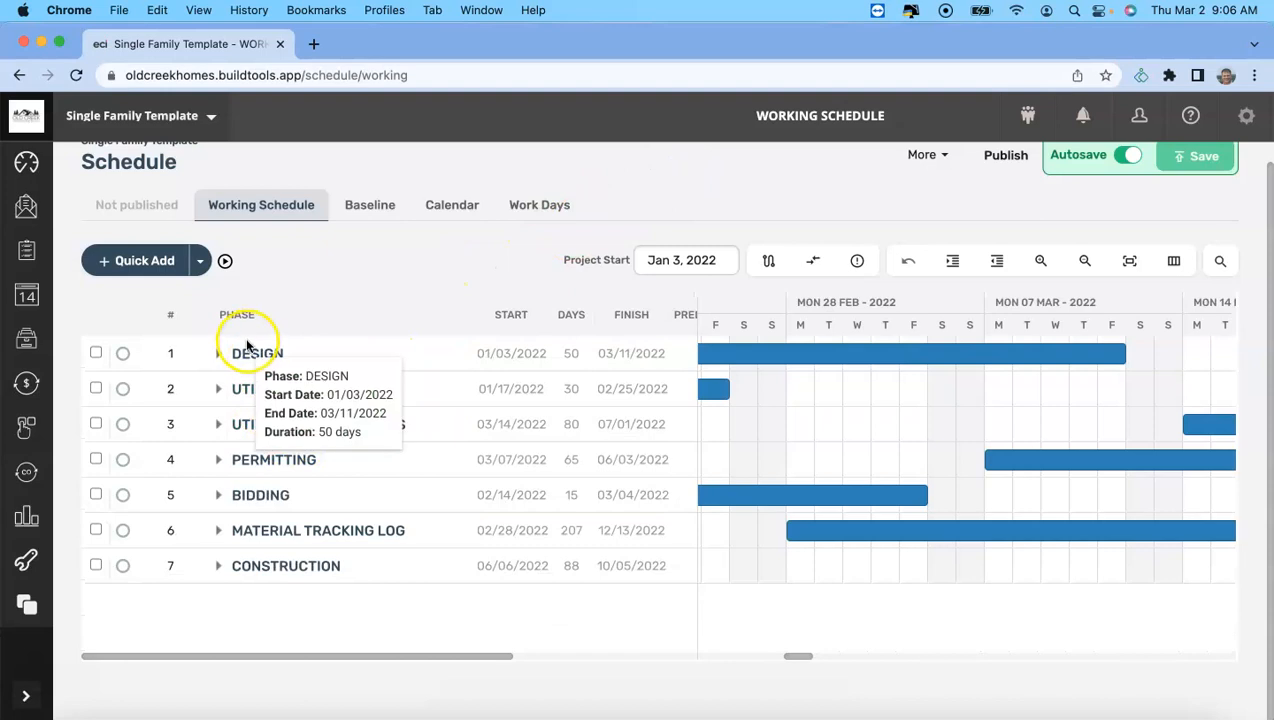
mouse_move(594, 428)
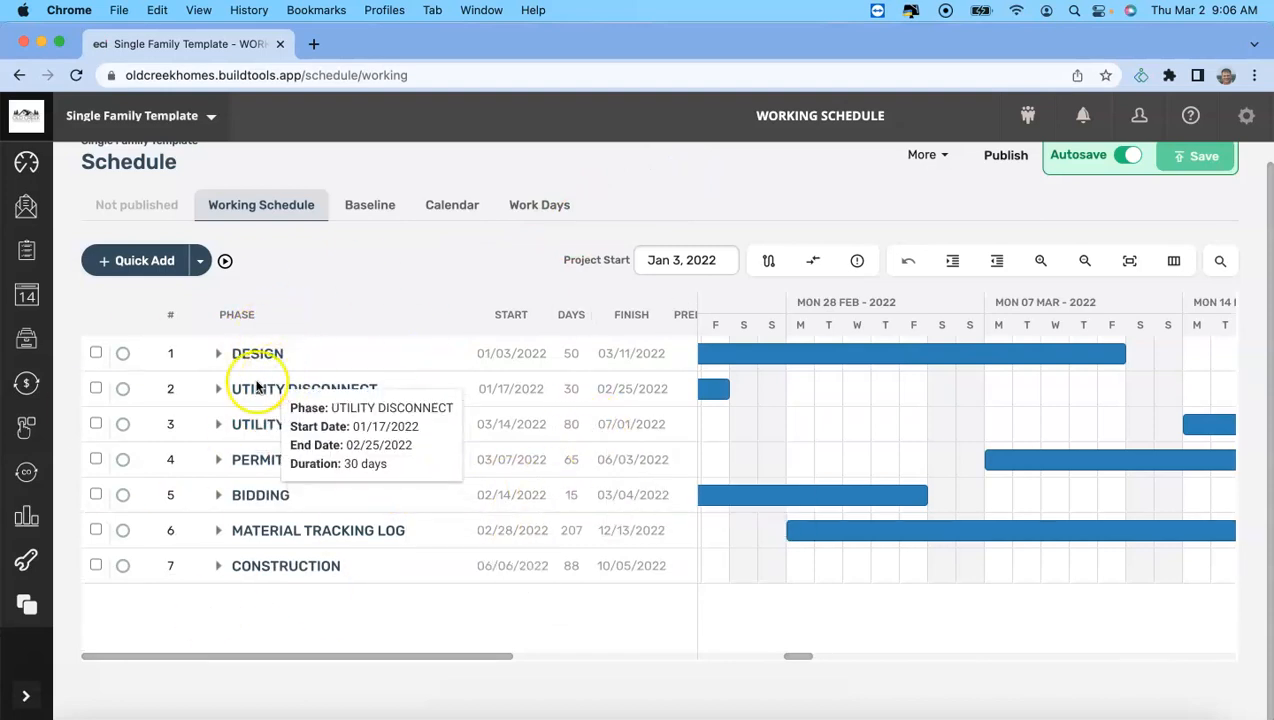
Switch from the Single Family Template to the Great Oak Road project among the In Design projects
scroll(252, 375, "up", 1)
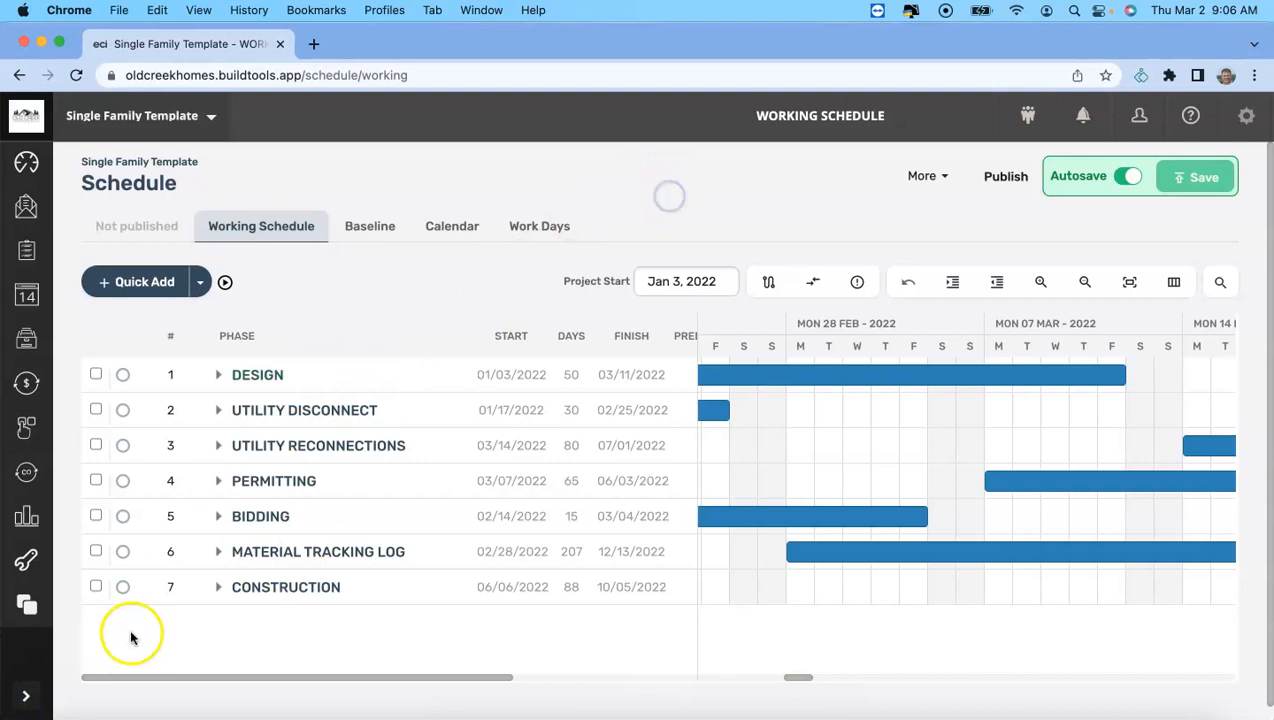
left_click(211, 116)
left_click(327, 420)
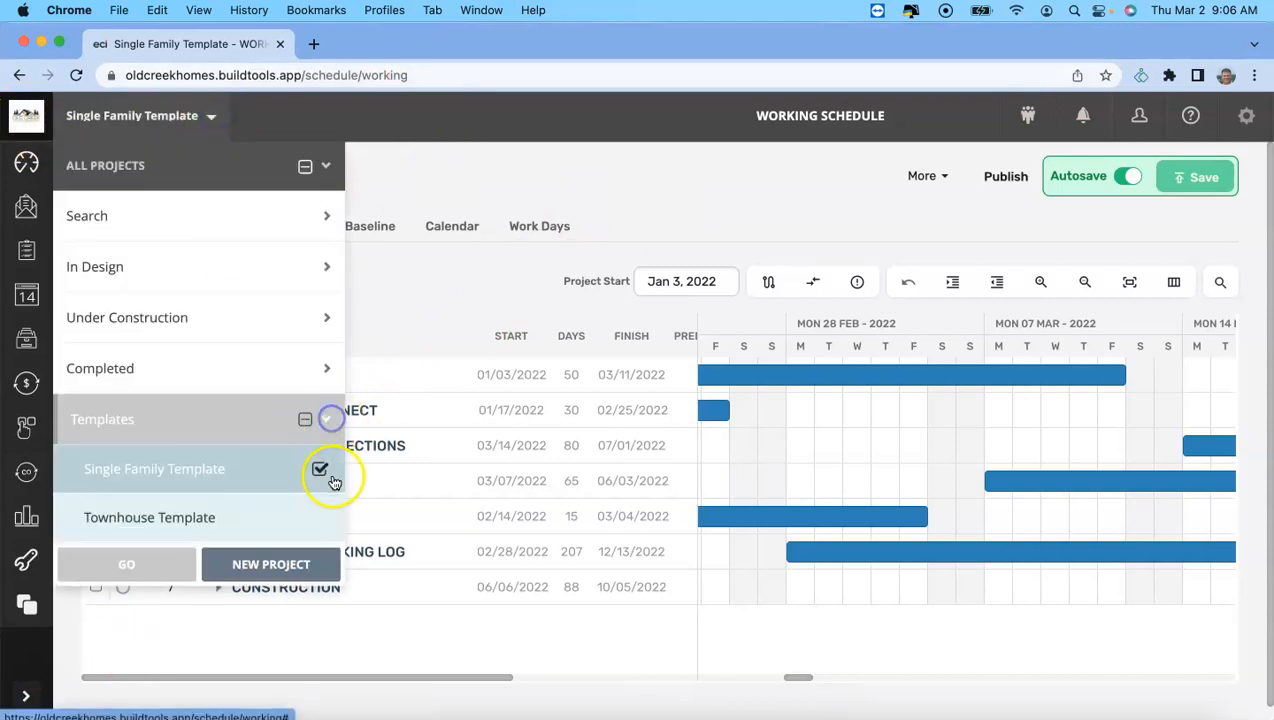
left_click(321, 470)
left_click(327, 420)
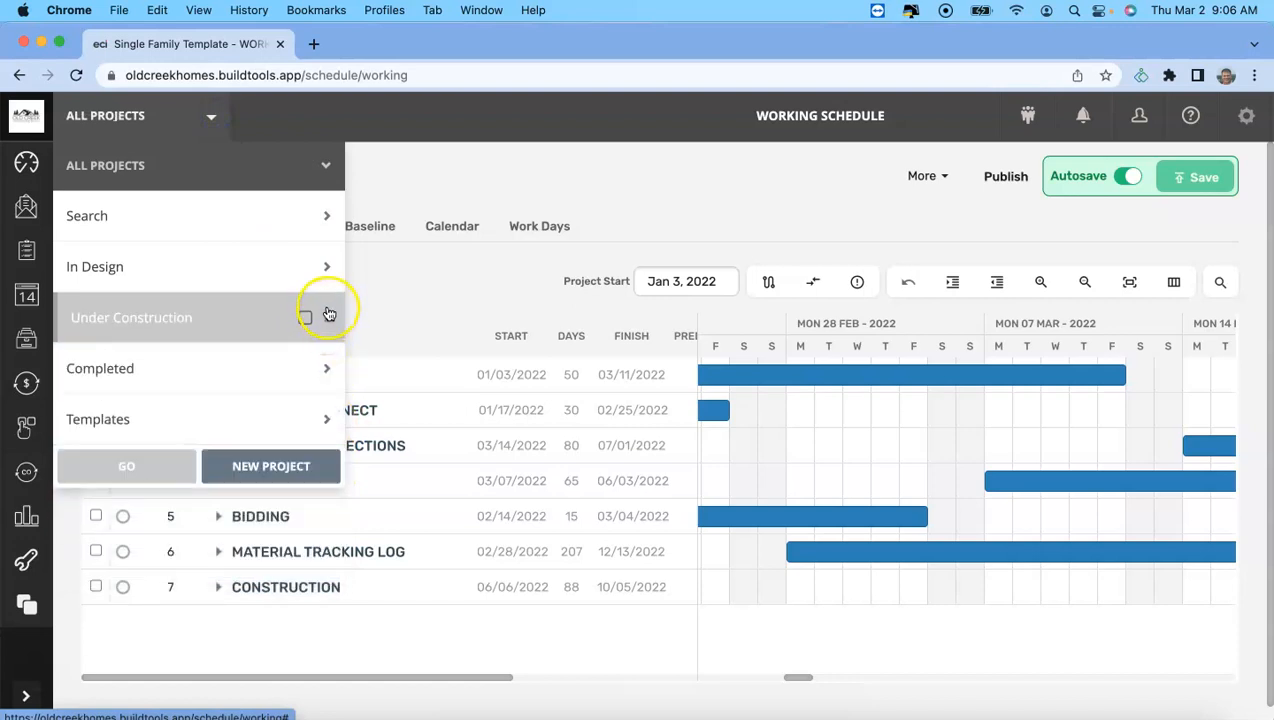
left_click(330, 270)
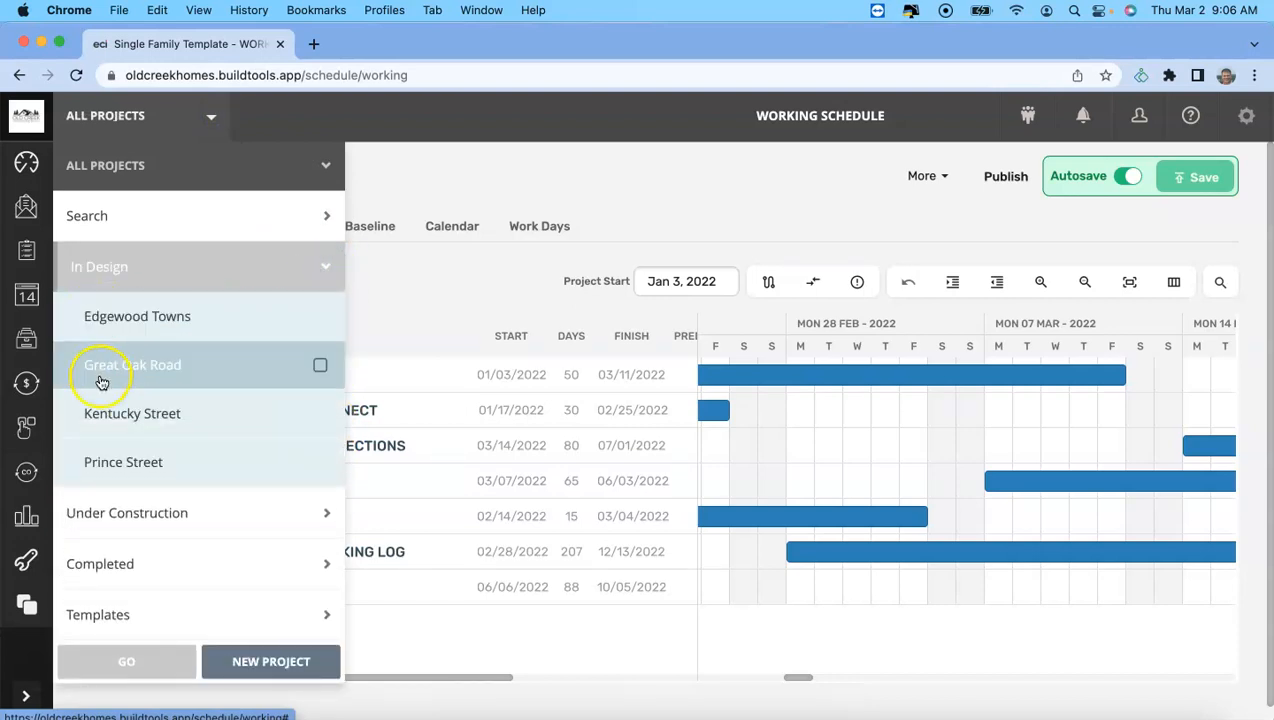
left_click(320, 368)
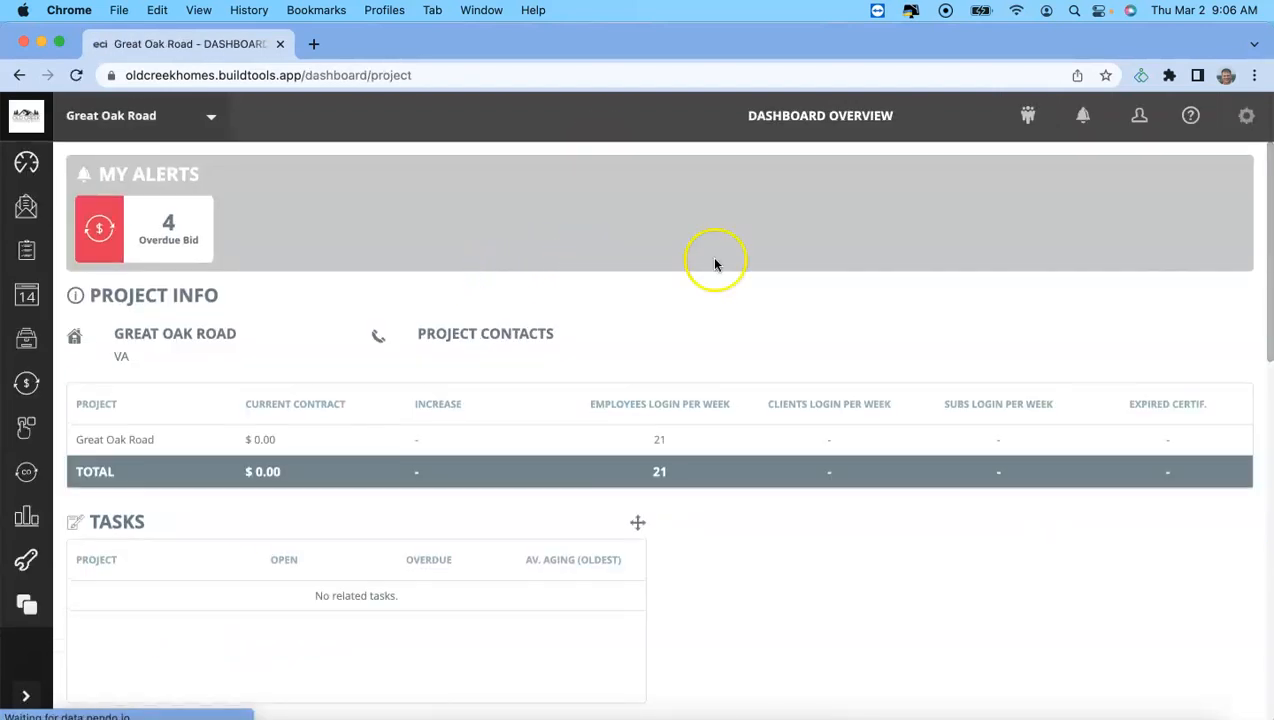
Open the working schedule of the Great Oak Road project
mouse_move(28, 290)
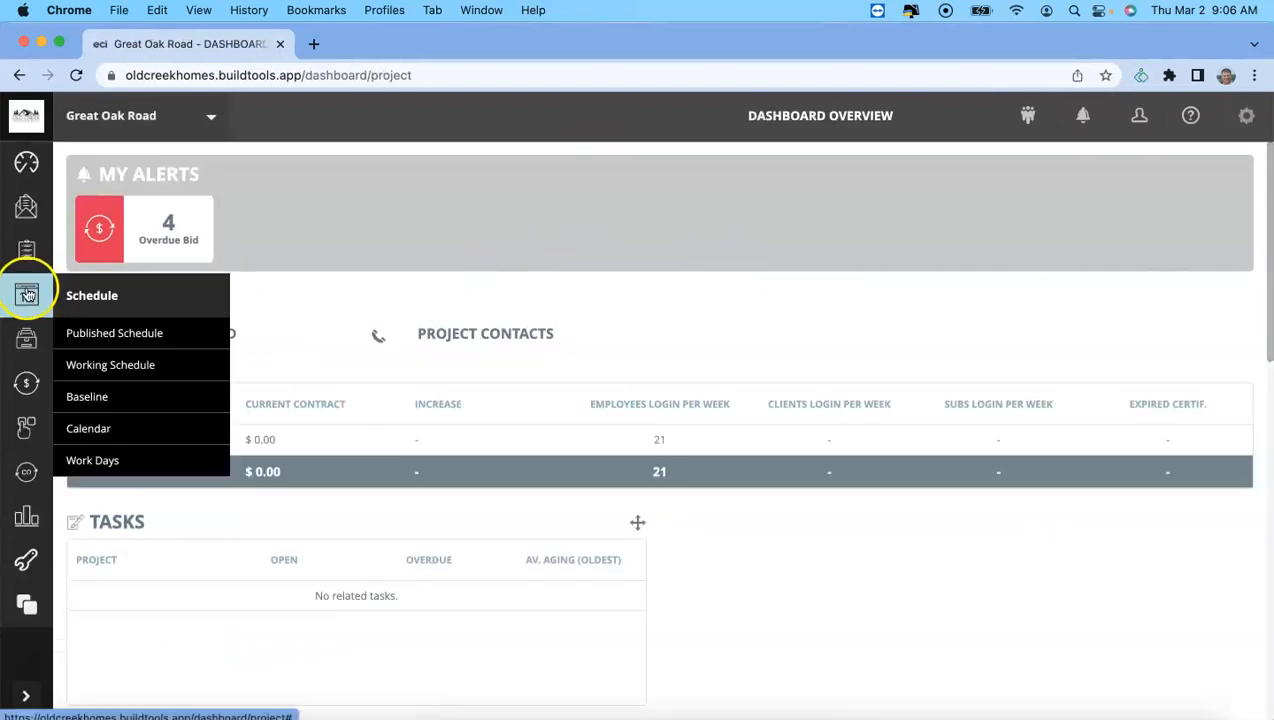
left_click(88, 364)
left_click(90, 362)
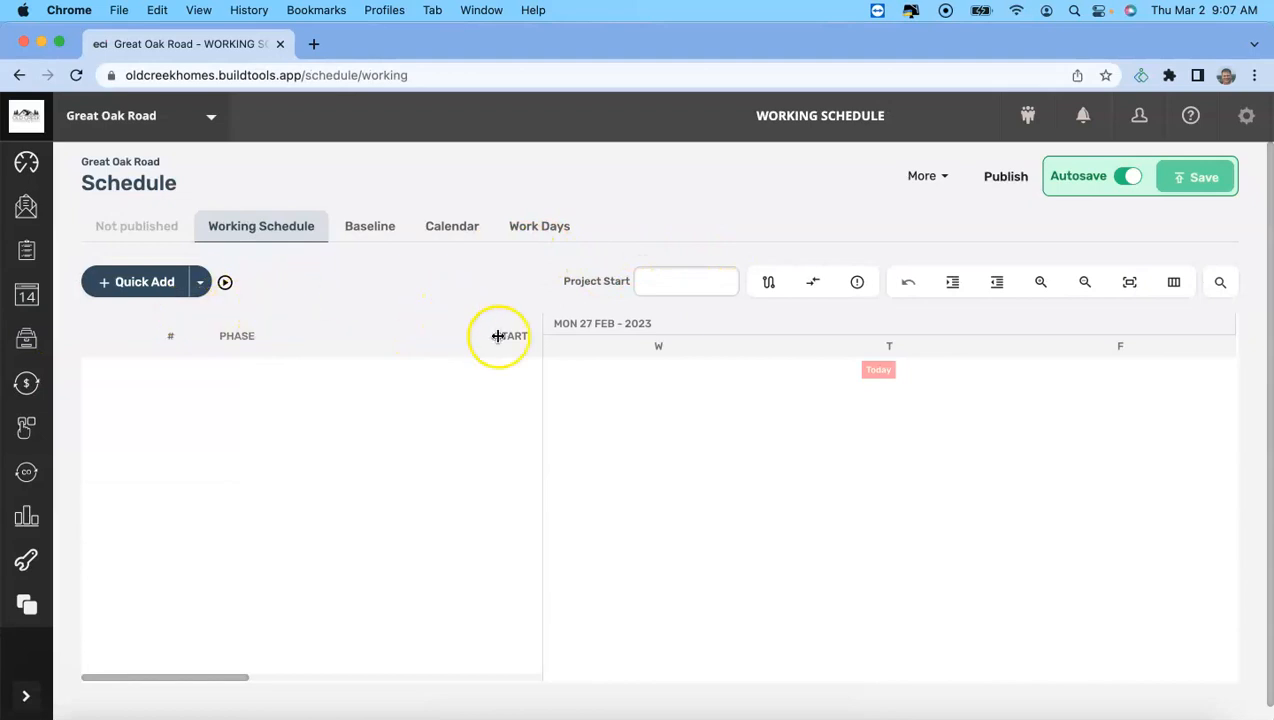
scroll(860, 500, "down", 1)
scroll(735, 462, "up", 1)
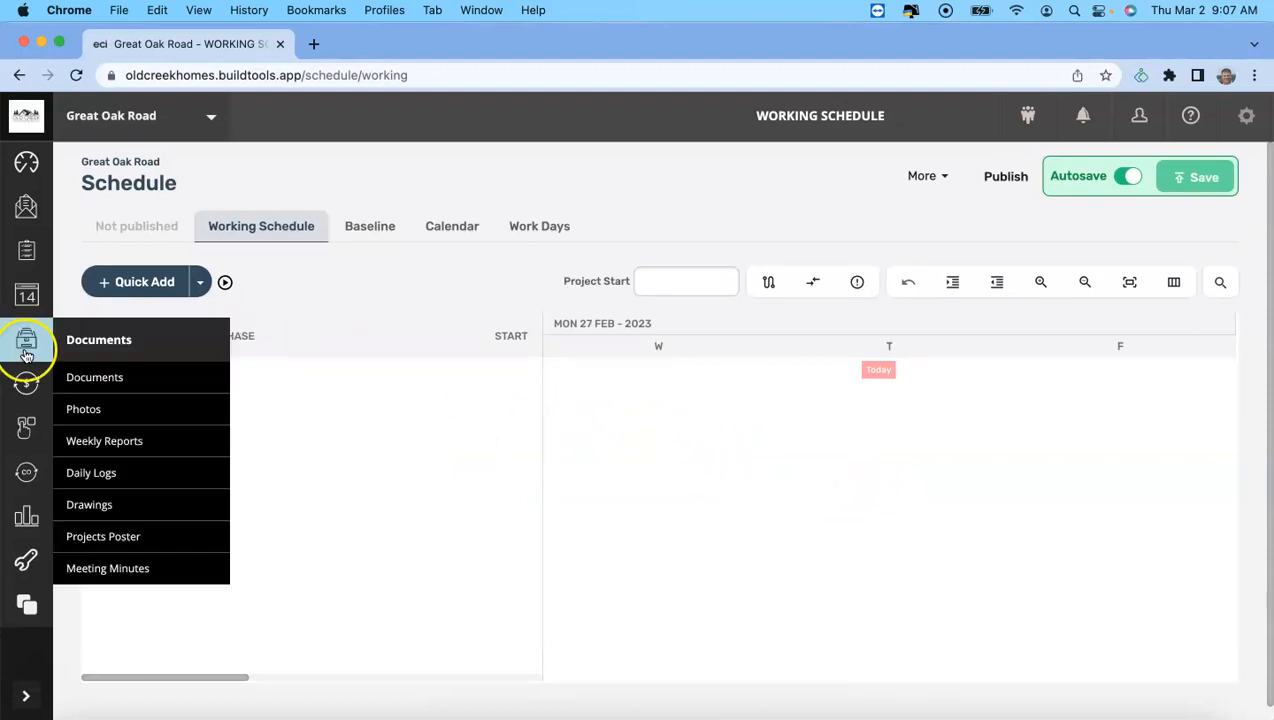
mouse_move(27, 297)
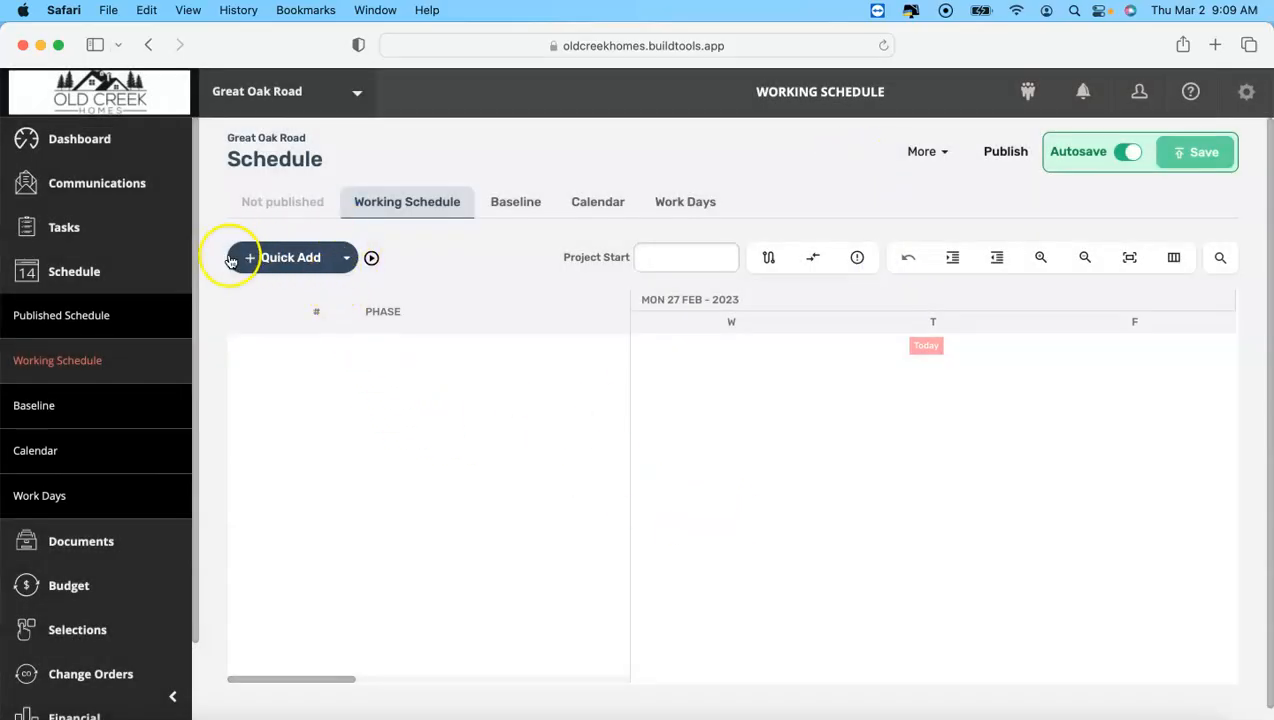
Start loading a template into the working schedule and choose Single Family Template as the project to import phases from
left_click(345, 259)
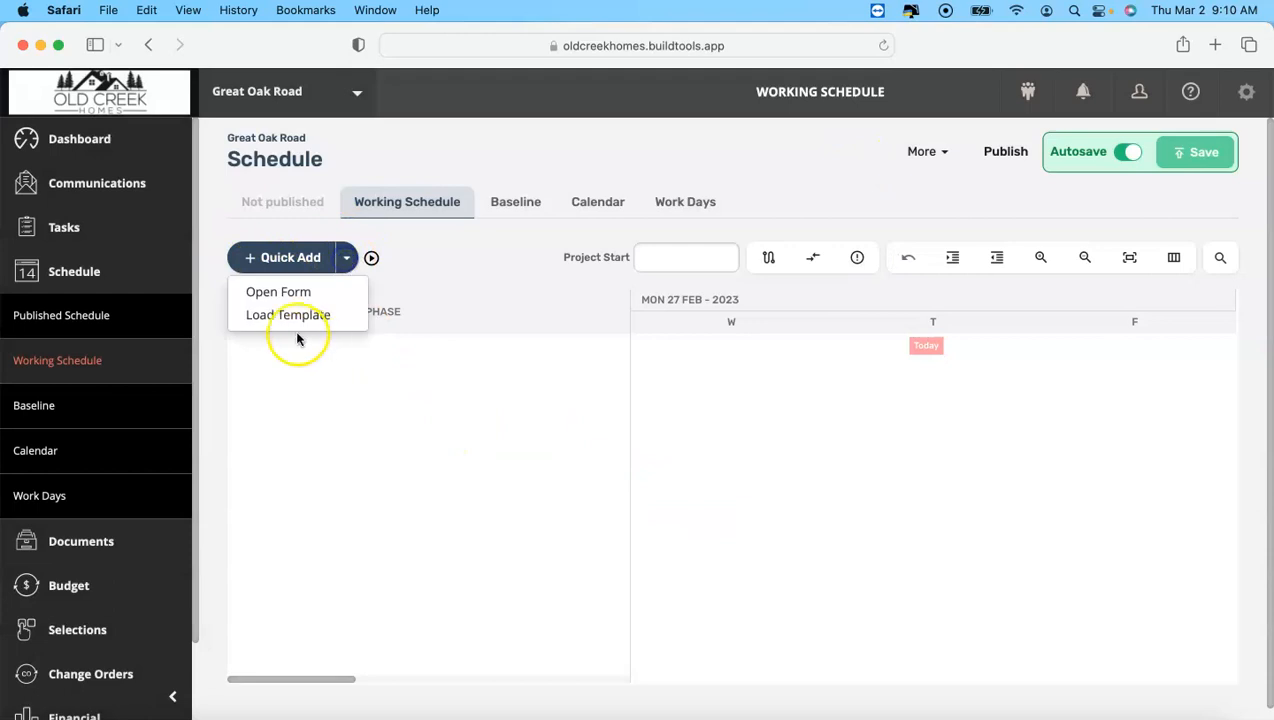
left_click(283, 316)
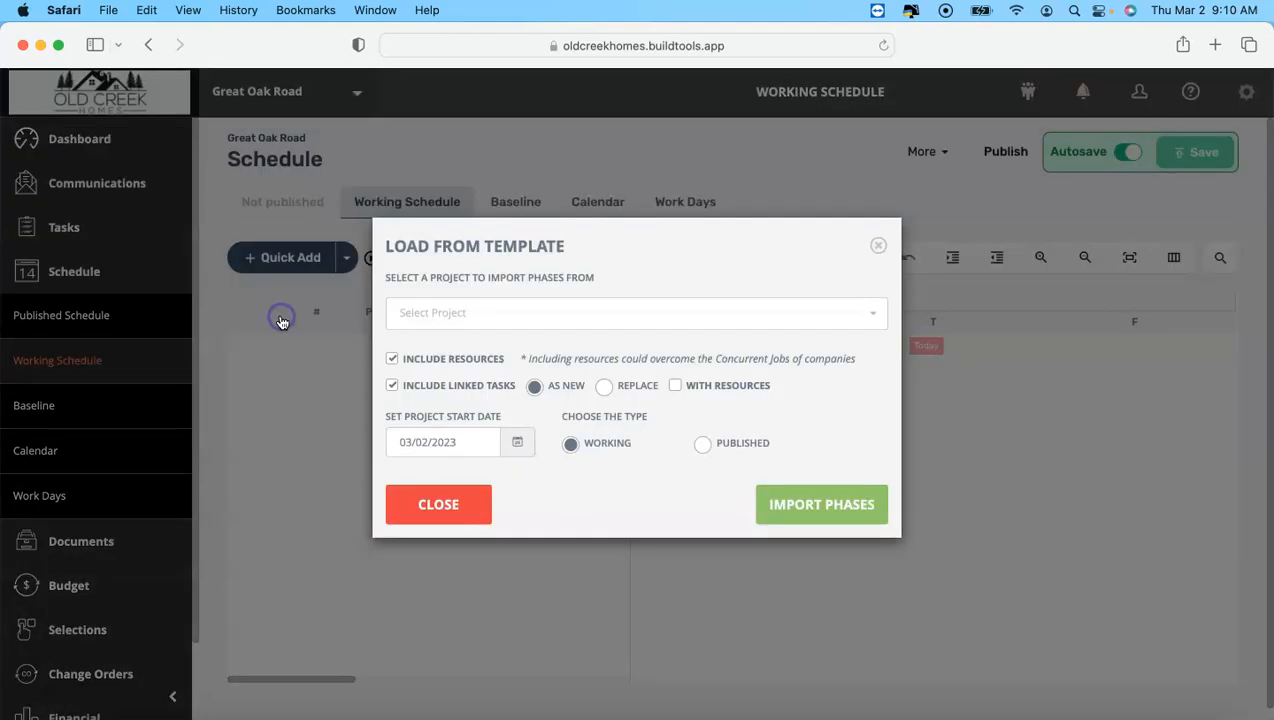
left_click(716, 343)
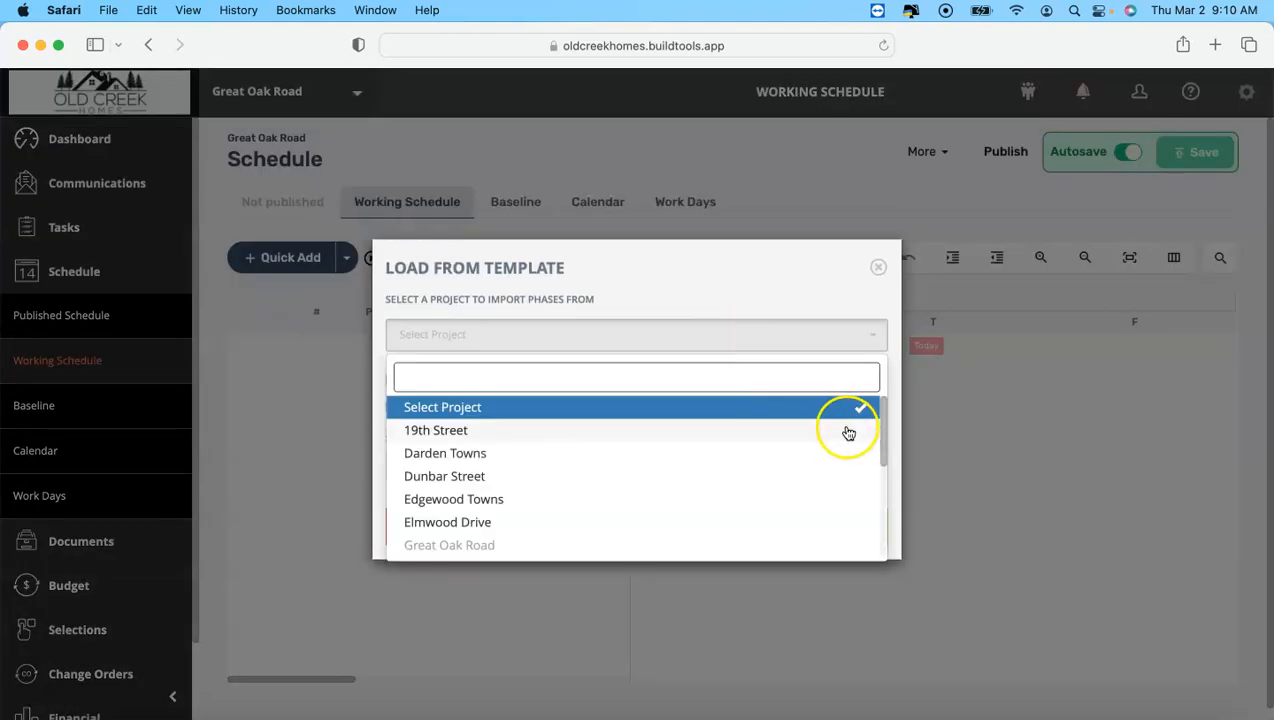
left_click_drag(883, 407, 881, 511)
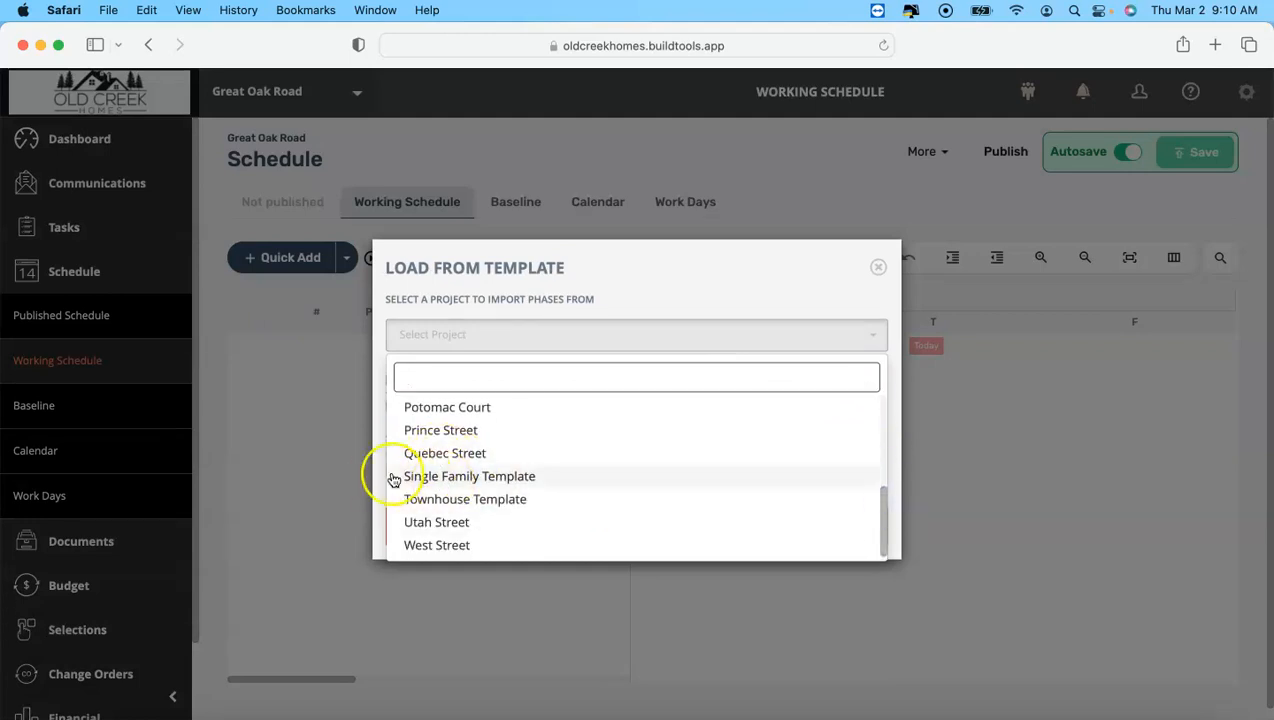
left_click(460, 477)
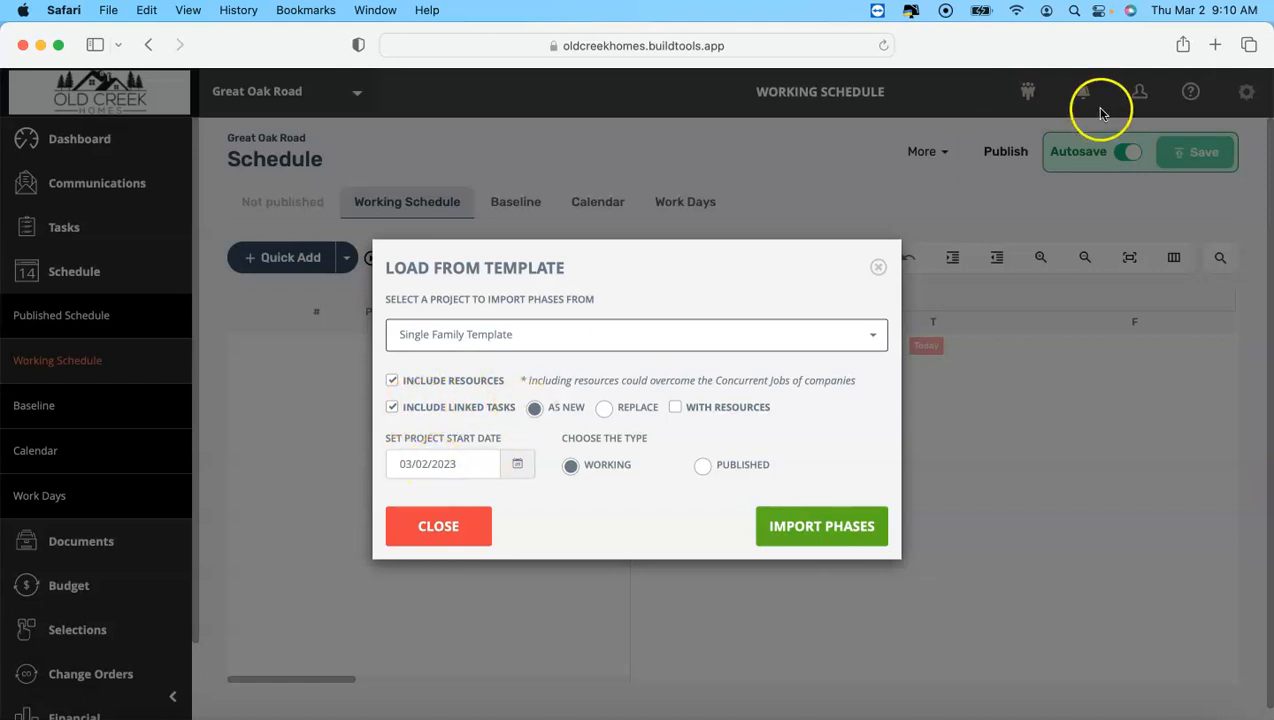
Import the template's phases, agree to replace all current phases, and reload the schedule page
left_click(776, 525)
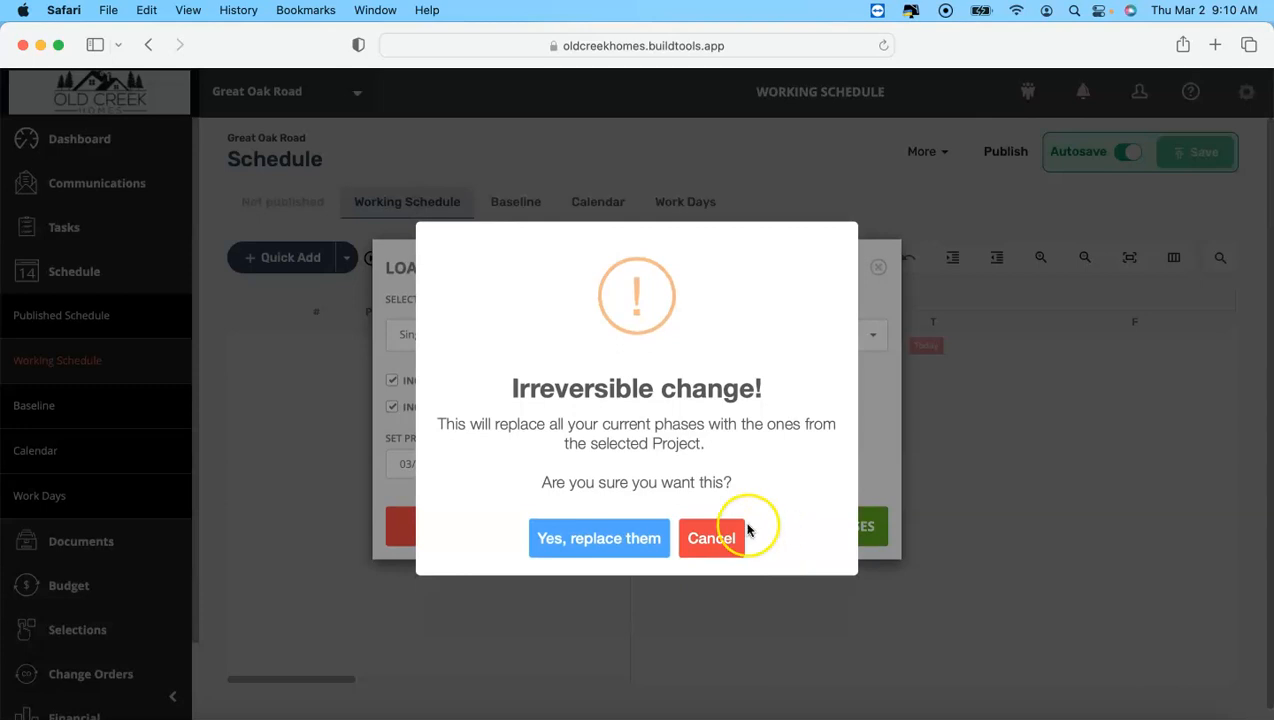
left_click(598, 538)
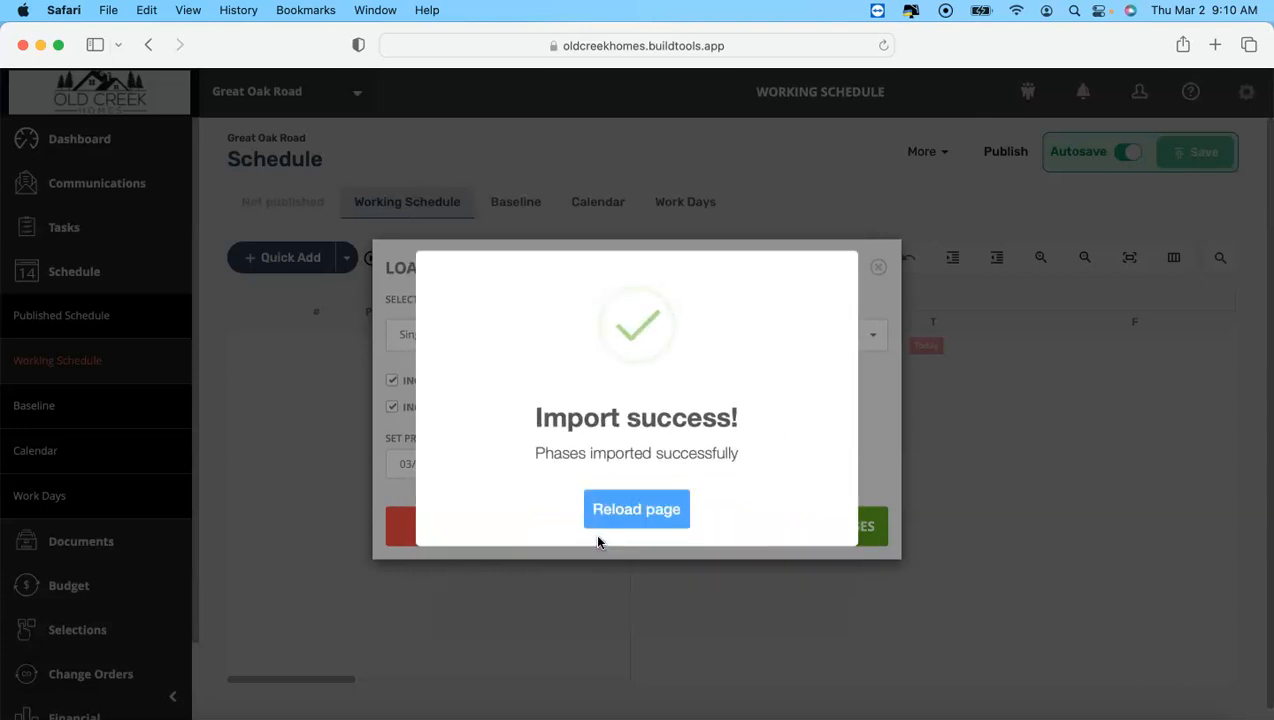
left_click(621, 524)
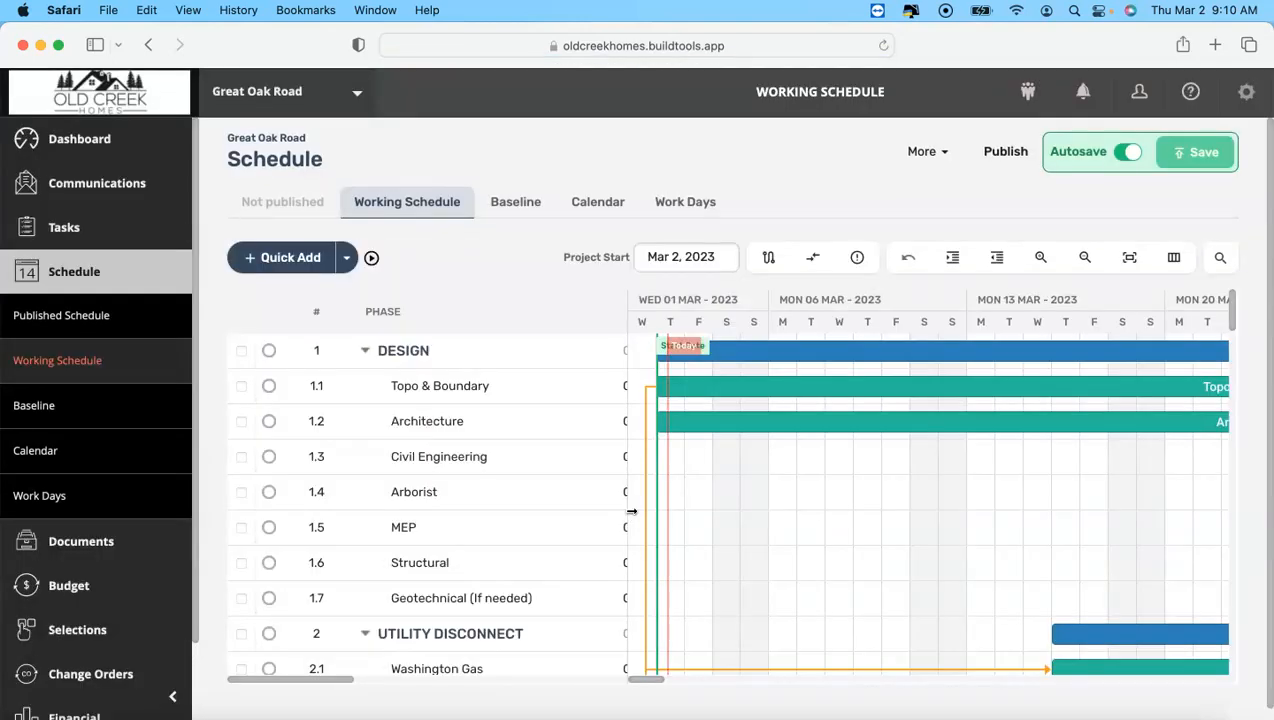
Widen the phase table and hide the Constraint Type, Constraint Date, % Actual, % Done, Visibility, Links, Comments, Notes and Attachments columns
left_click_drag(630, 300, 757, 296)
left_click(1175, 257)
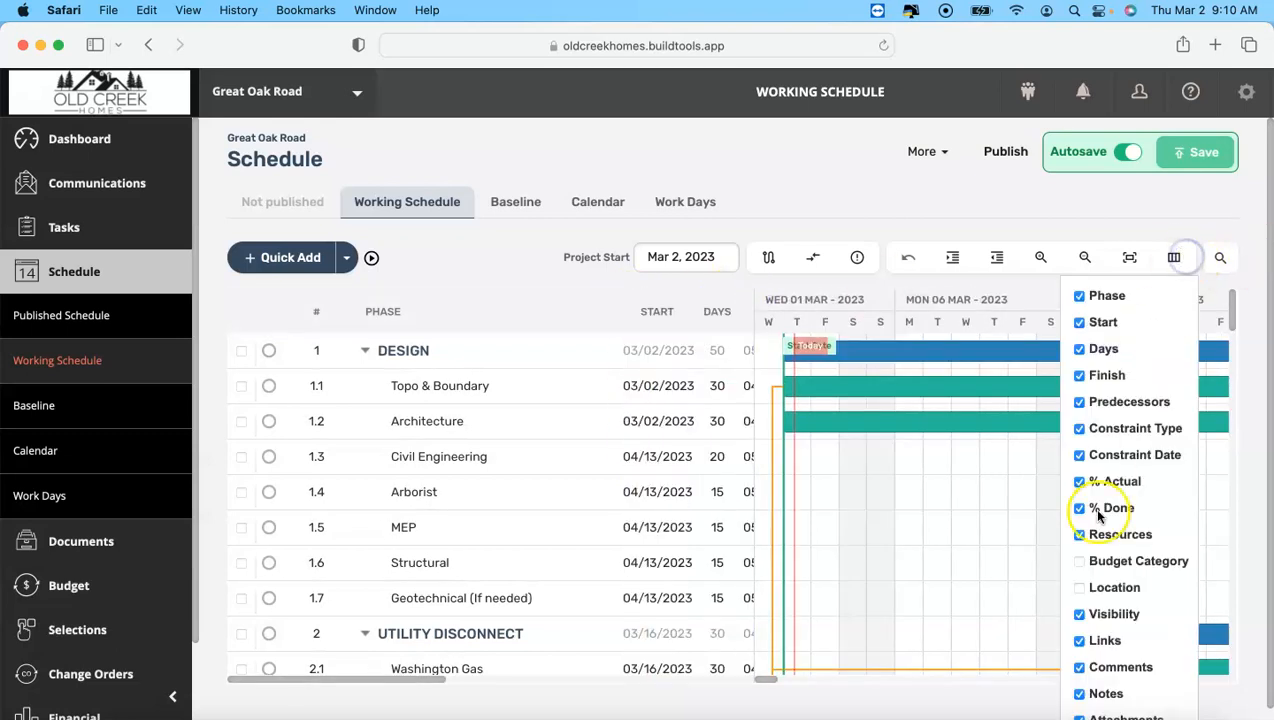
scroll(1200, 600, "down", 1)
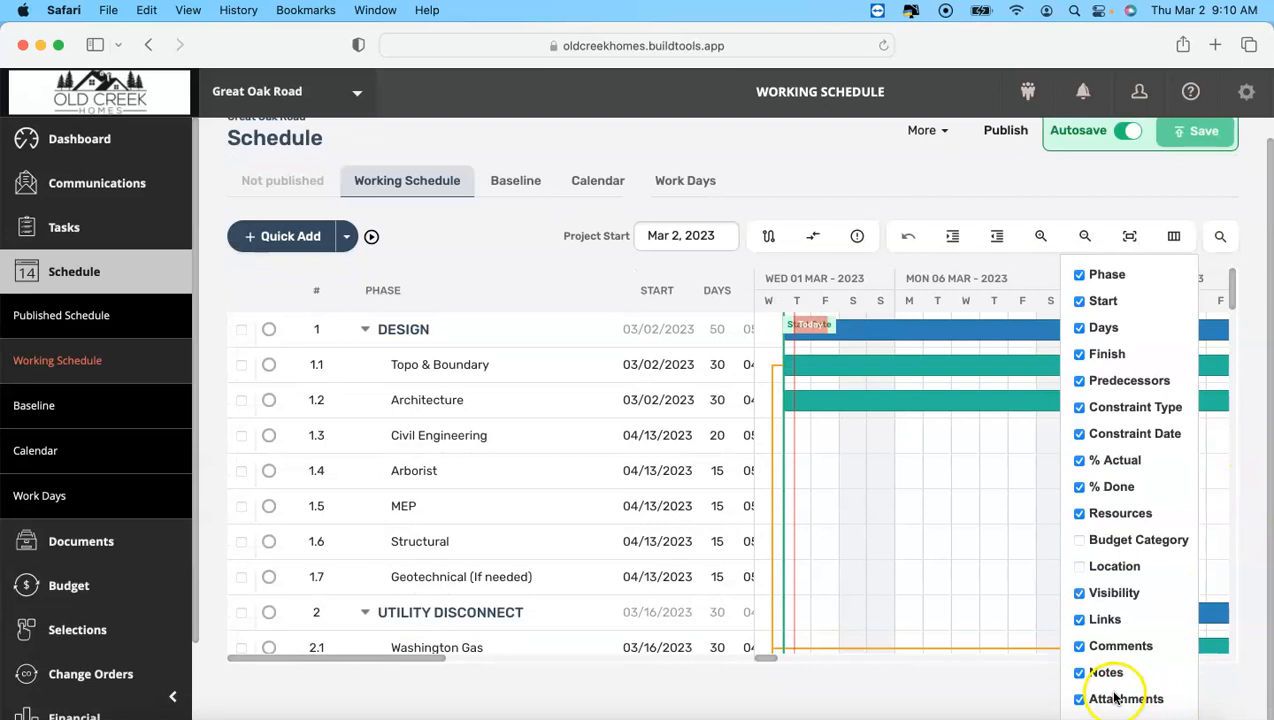
left_click(1102, 594)
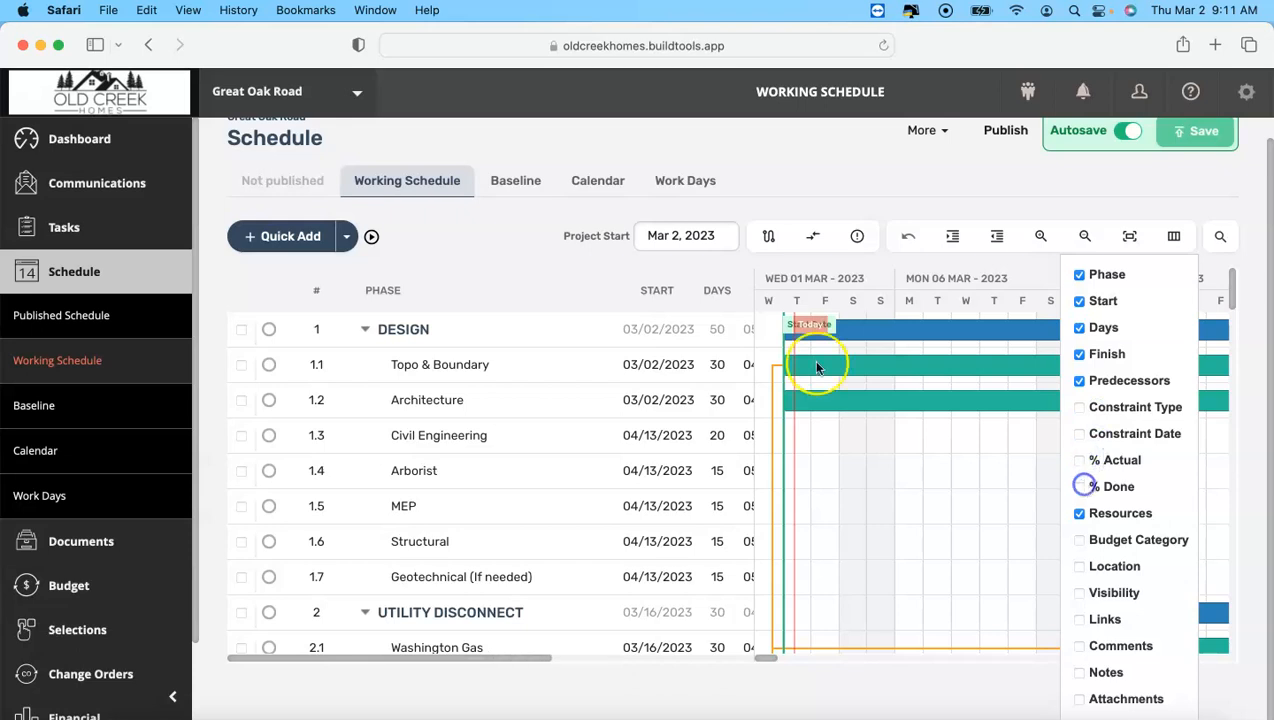
Collapse the side navigation and widen the phase table to reveal the full Predecessors and Resources columns
left_click(172, 697)
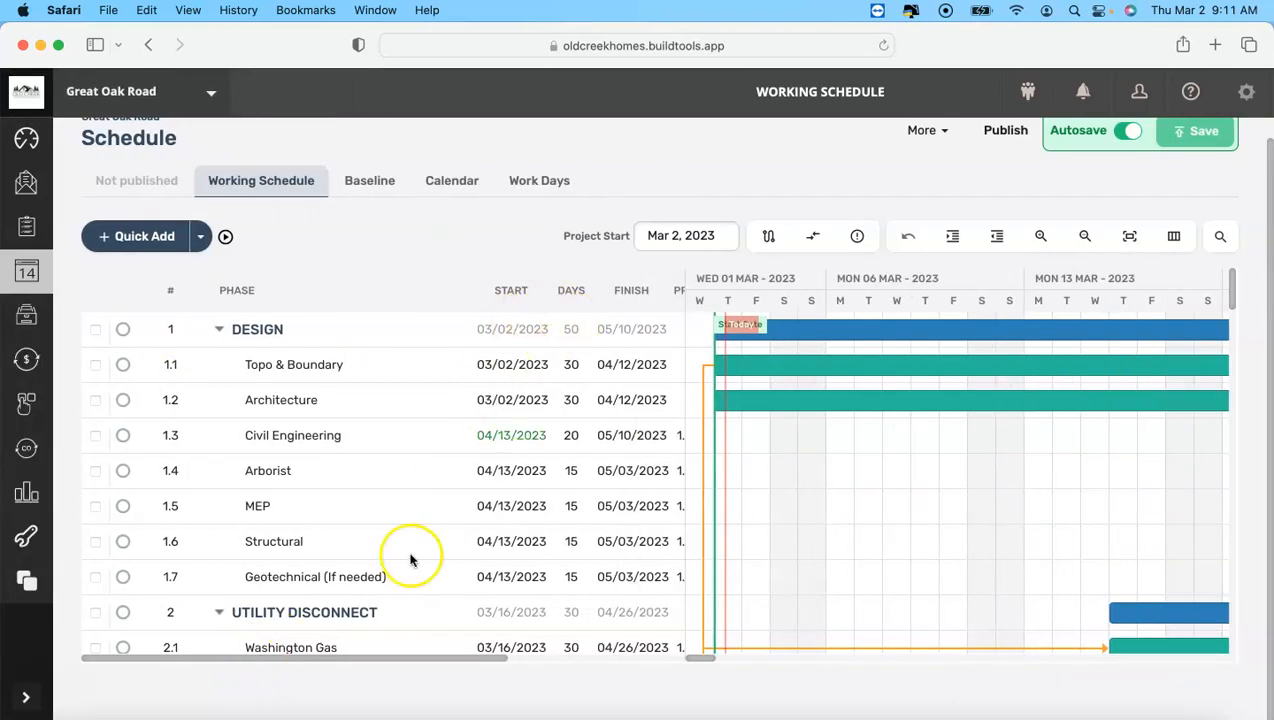
scroll(620, 485, "down", 10)
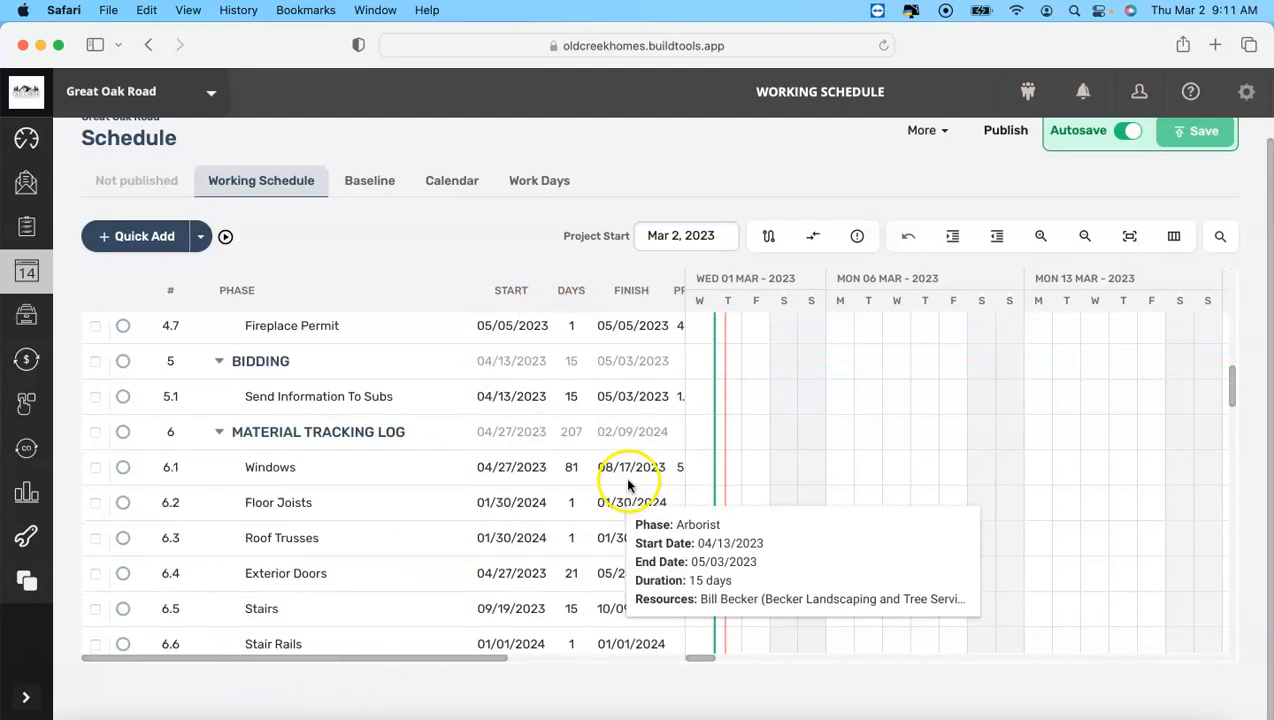
scroll(628, 487, "down", 15)
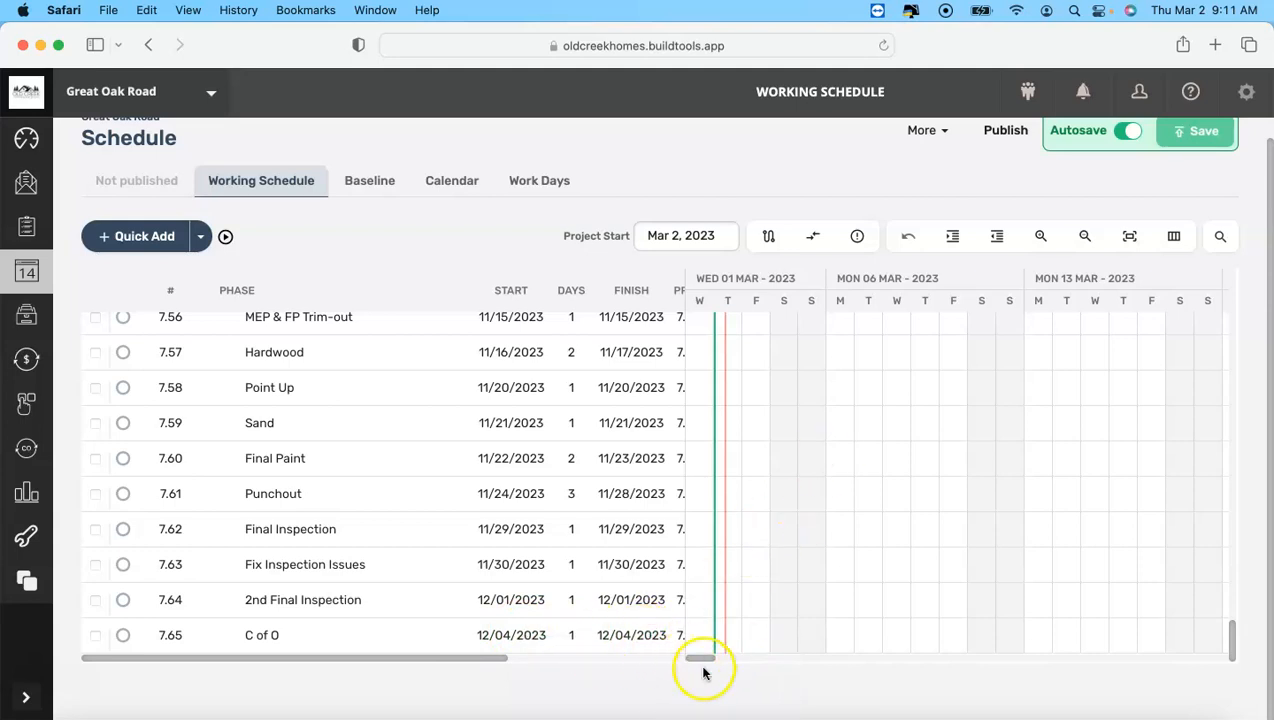
left_click_drag(700, 660, 776, 648)
left_click_drag(685, 272, 1041, 273)
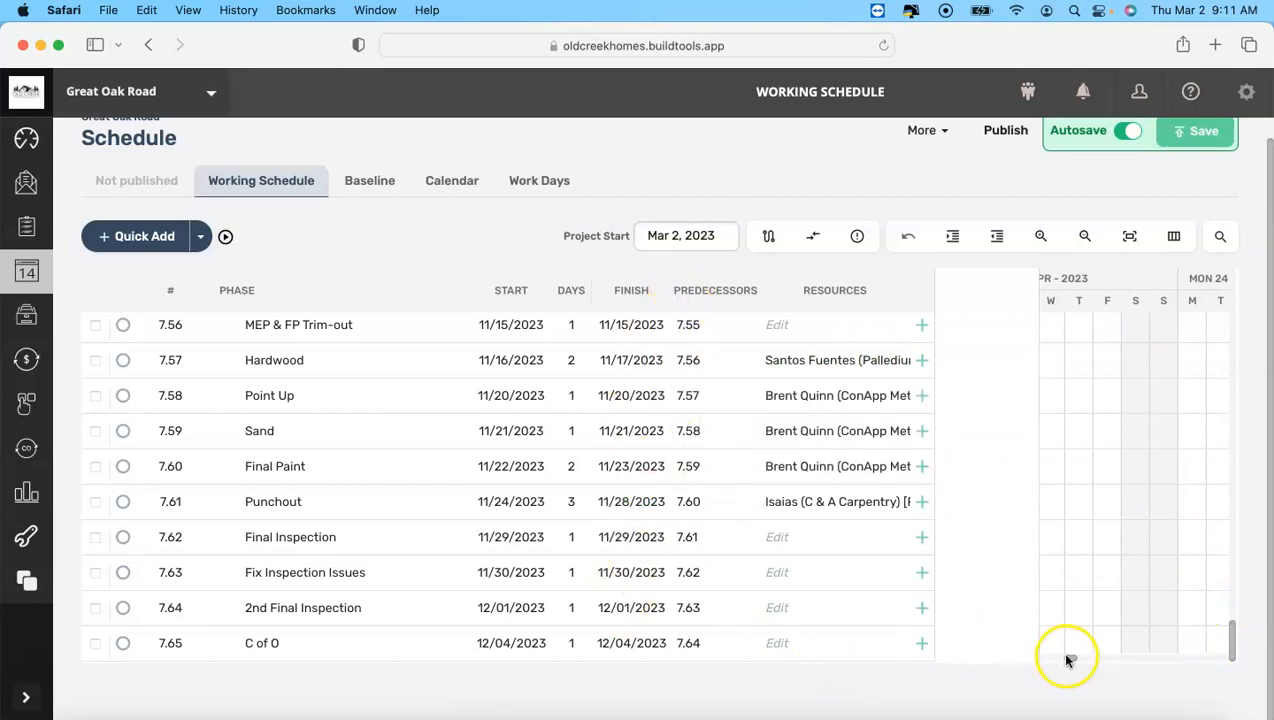
Bring the timeline back to the start of March 2023 and narrow the phase table to the edge of the Resources column
left_click_drag(1064, 656, 1108, 656)
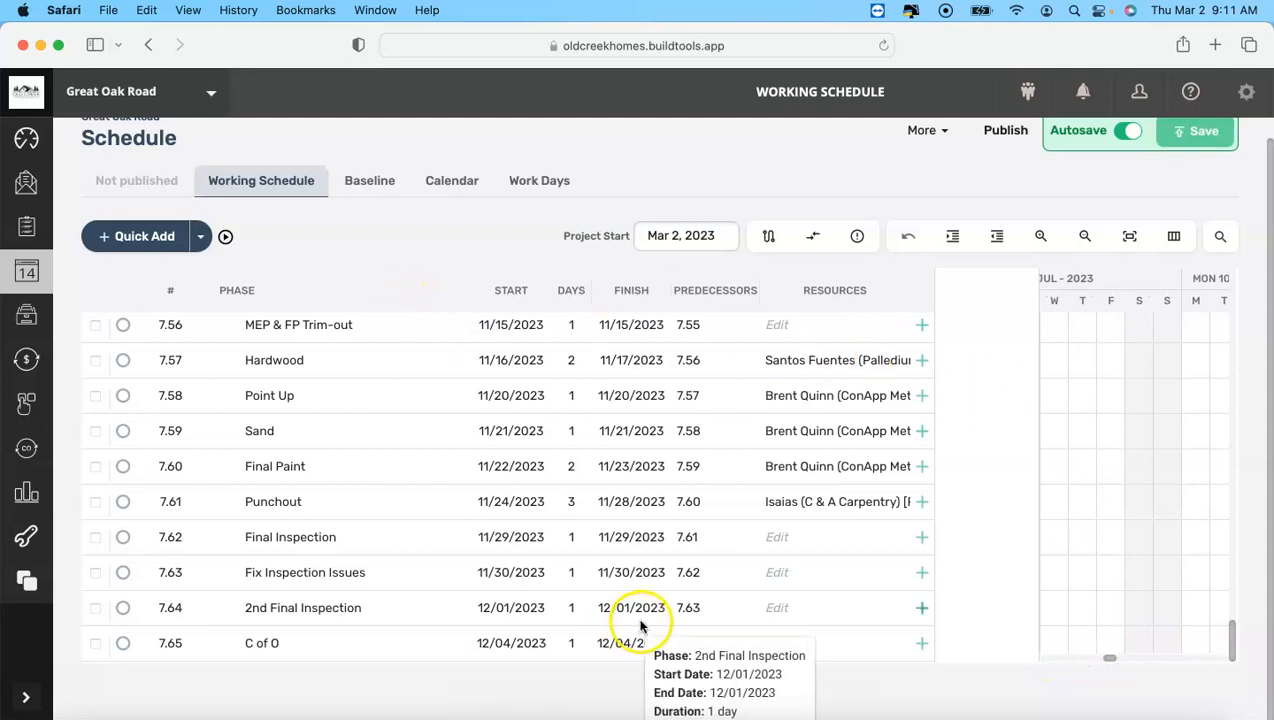
scroll(268, 457, "up", 2)
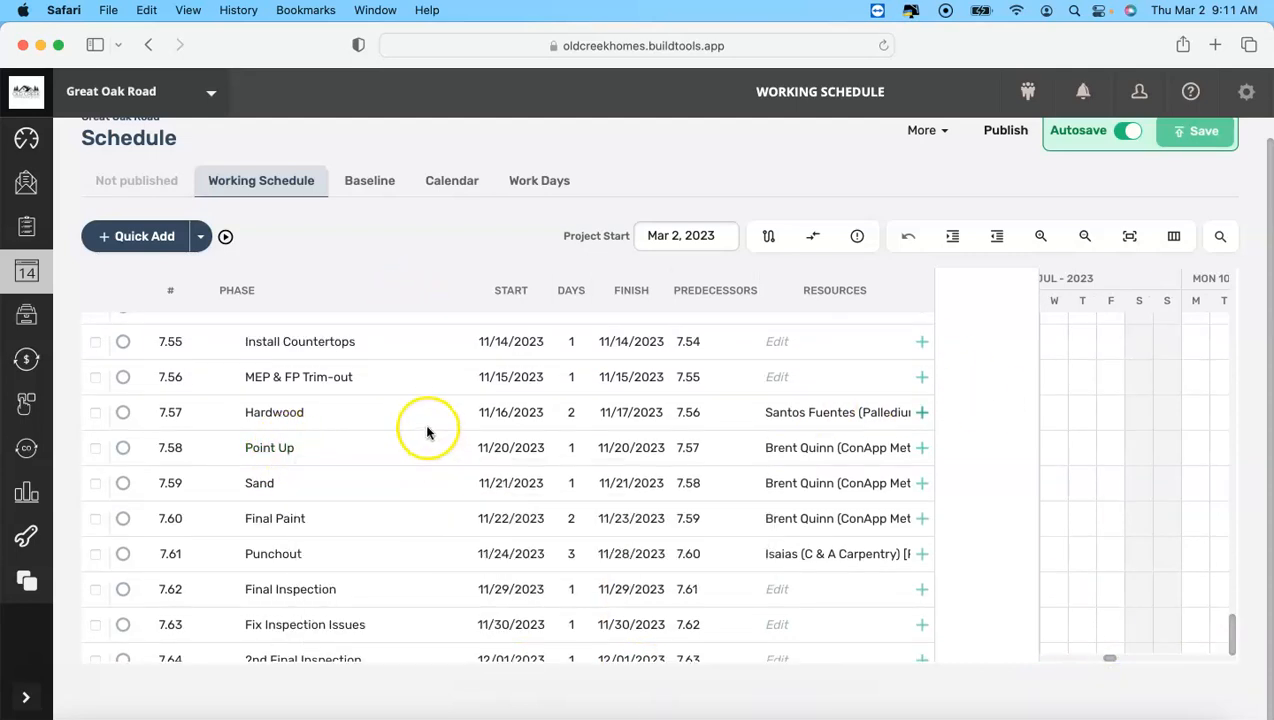
left_click_drag(1111, 662, 1029, 651)
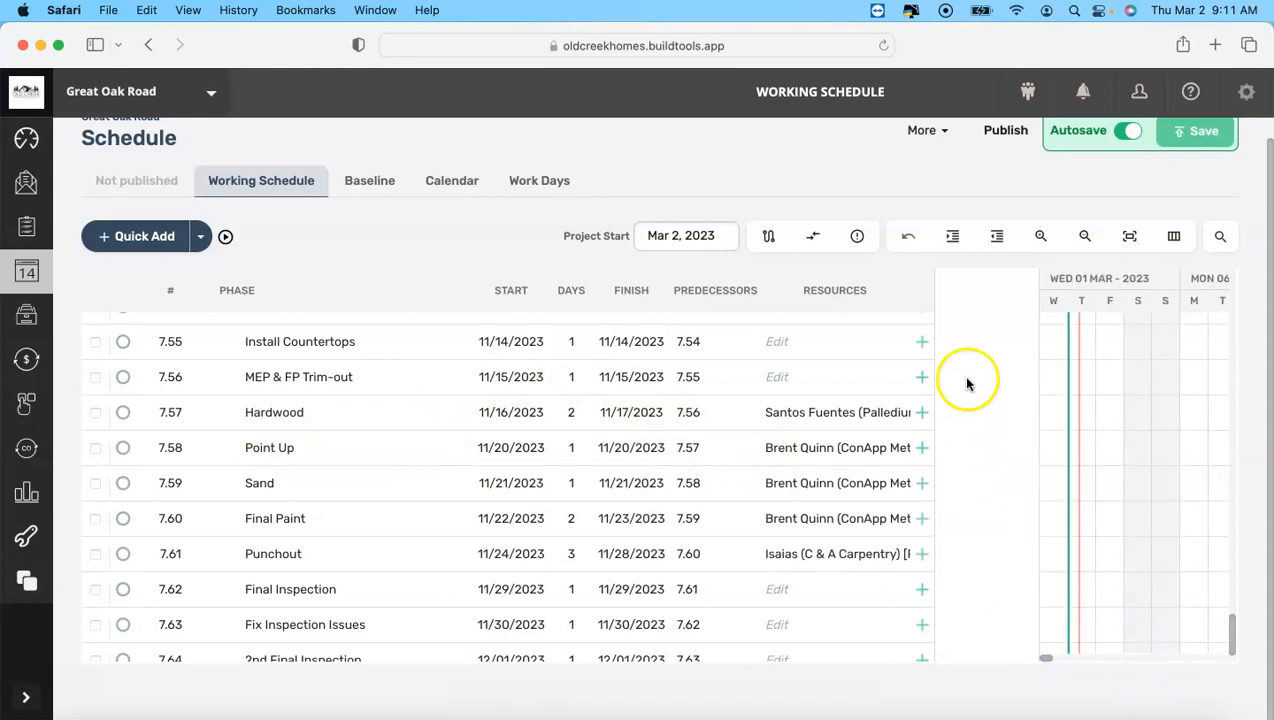
left_click_drag(1040, 287, 869, 285)
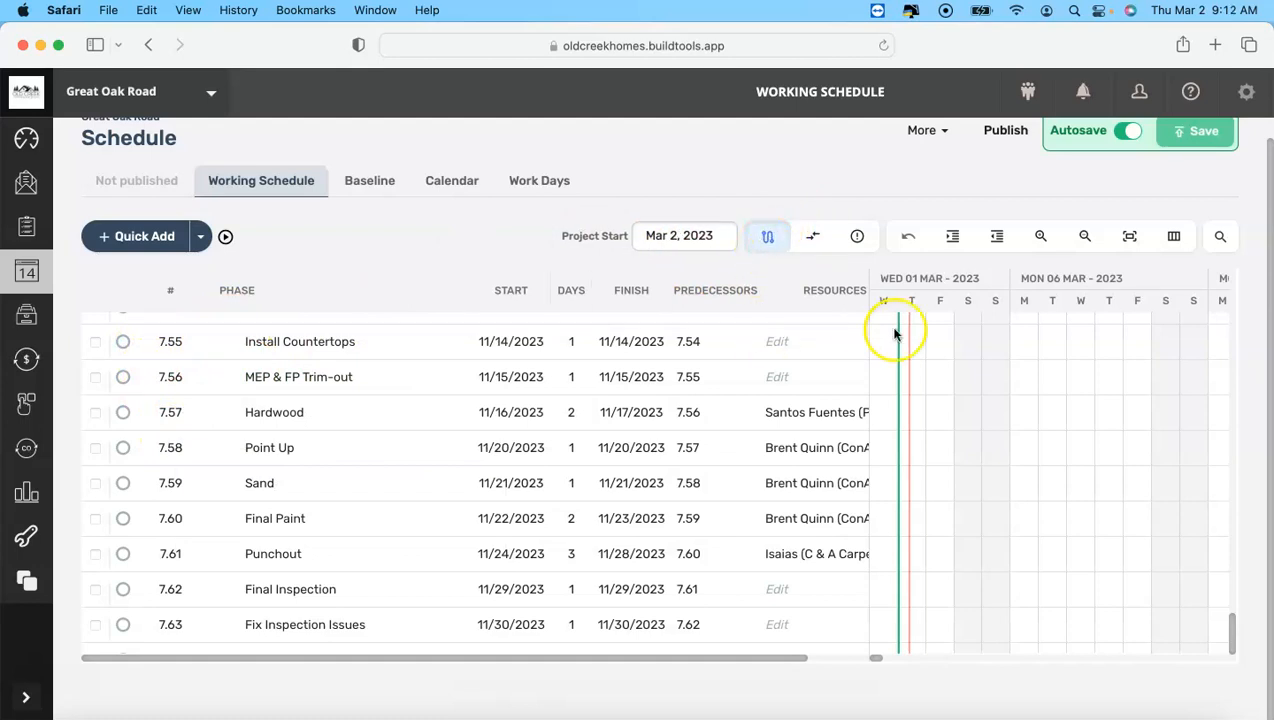
Examine the imported phases' dates, durations, predecessors and resources from DESIGN through C of O
scroll(1073, 567, "down", 1)
scroll(1044, 540, "up", 20)
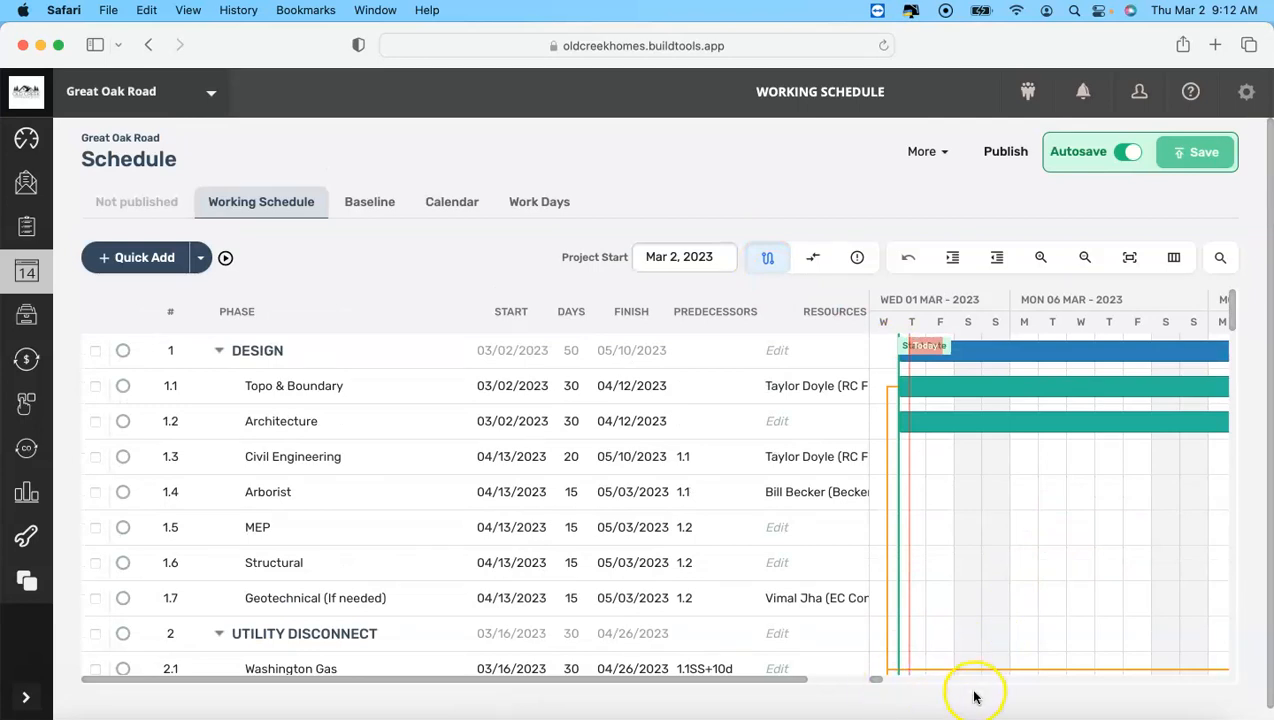
scroll(632, 497, "down", 2)
scroll(632, 505, "up", 2)
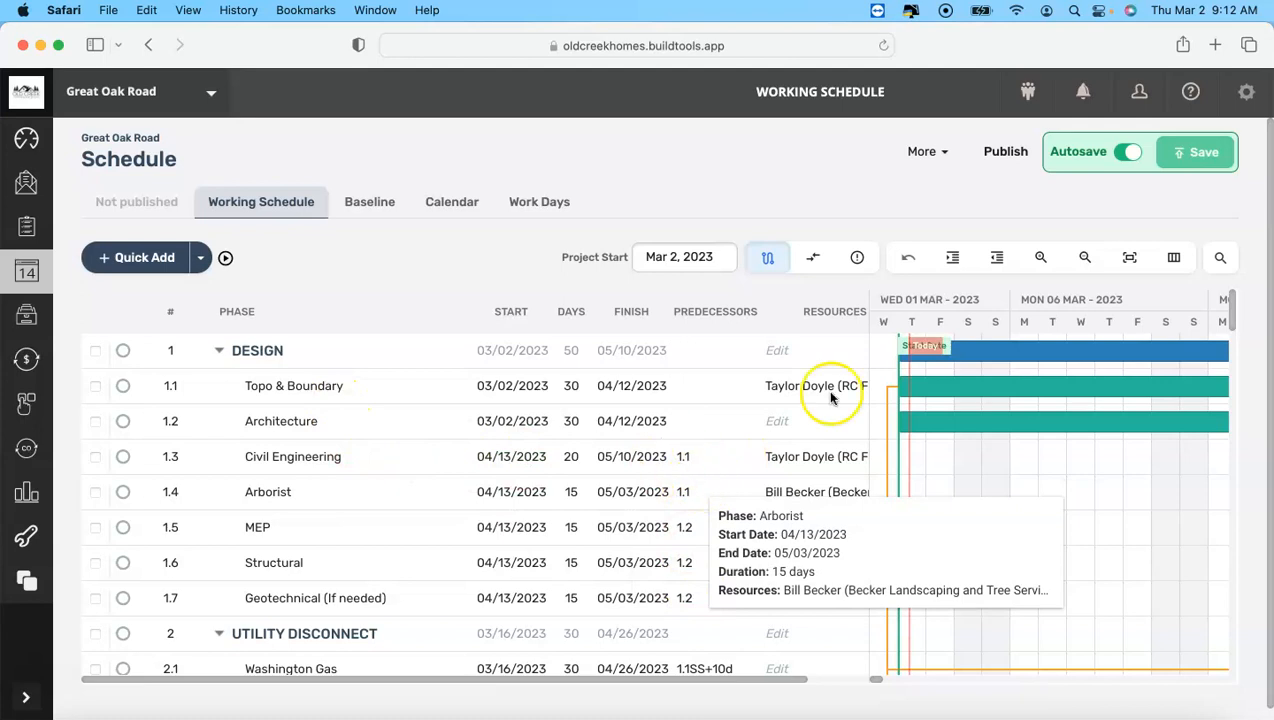
scroll(982, 587, "down", 2)
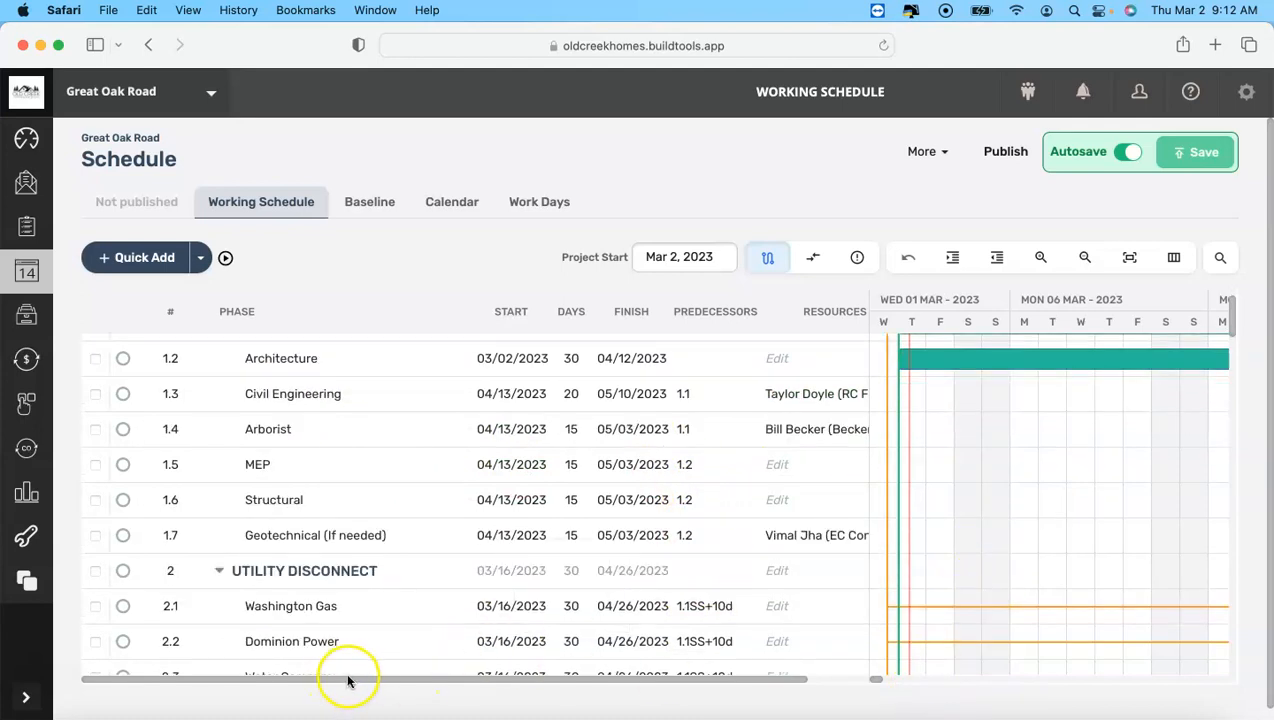
scroll(344, 578, "down", 15)
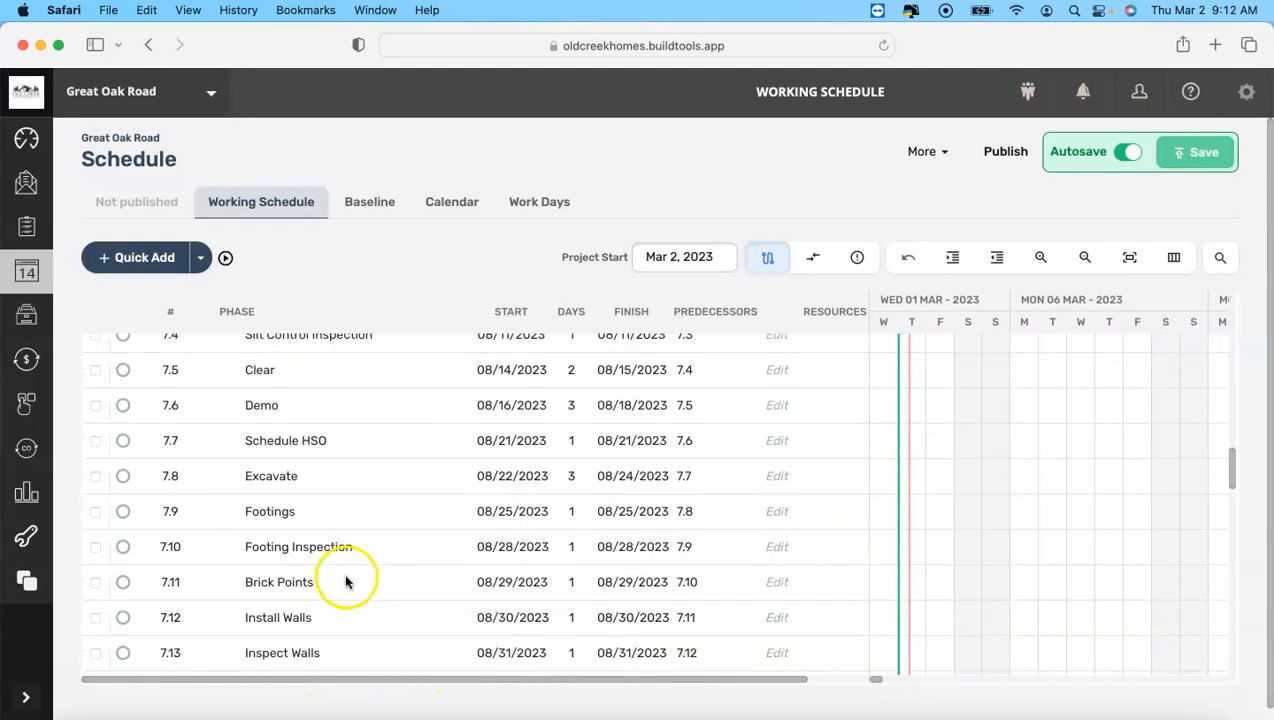
scroll(346, 581, "down", 15)
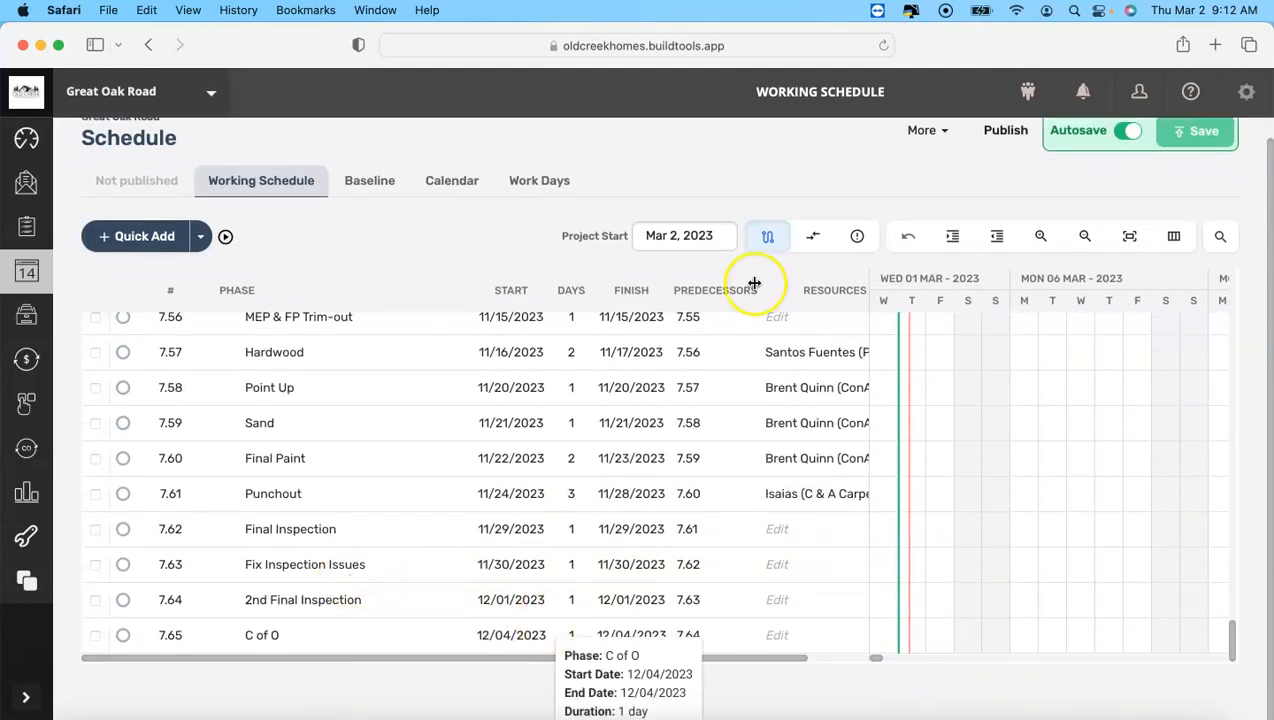